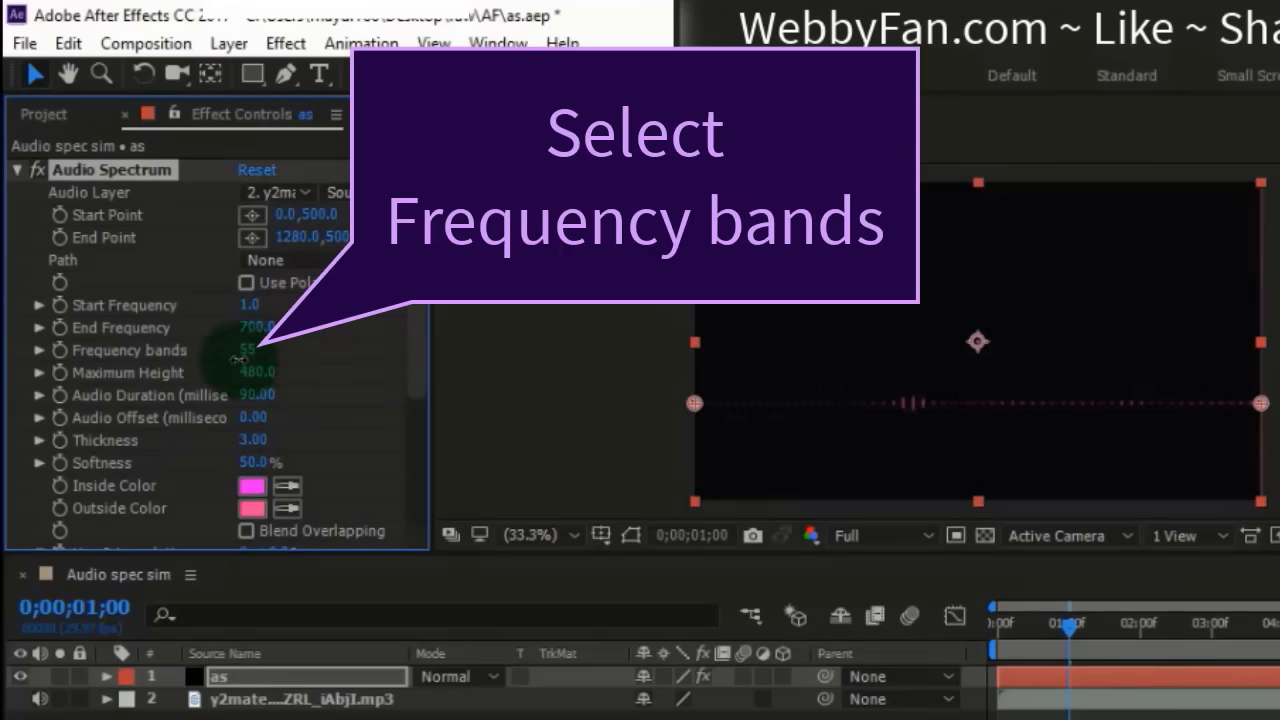
# - Set the Audio Spectrum effect's frequency bands to 43 and its maximum height to 3400
pyautogui.click(250, 352)
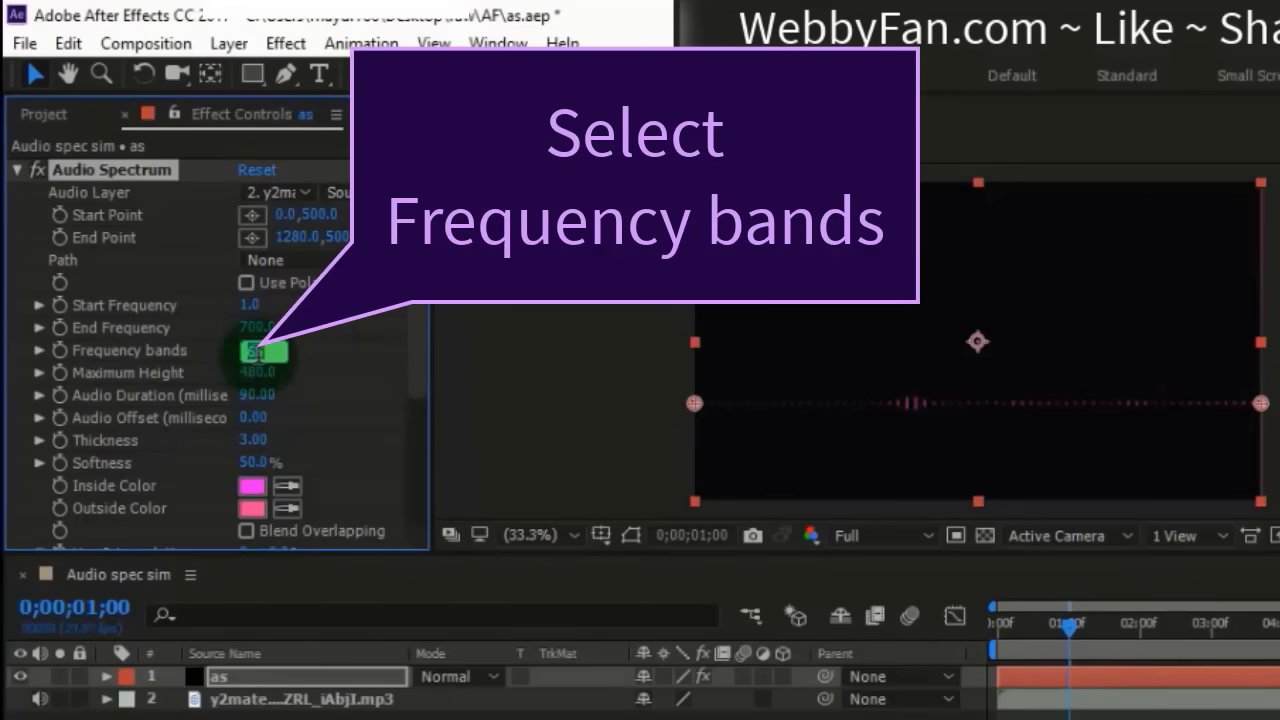
pyautogui.write('43')
pyautogui.click(317, 347)
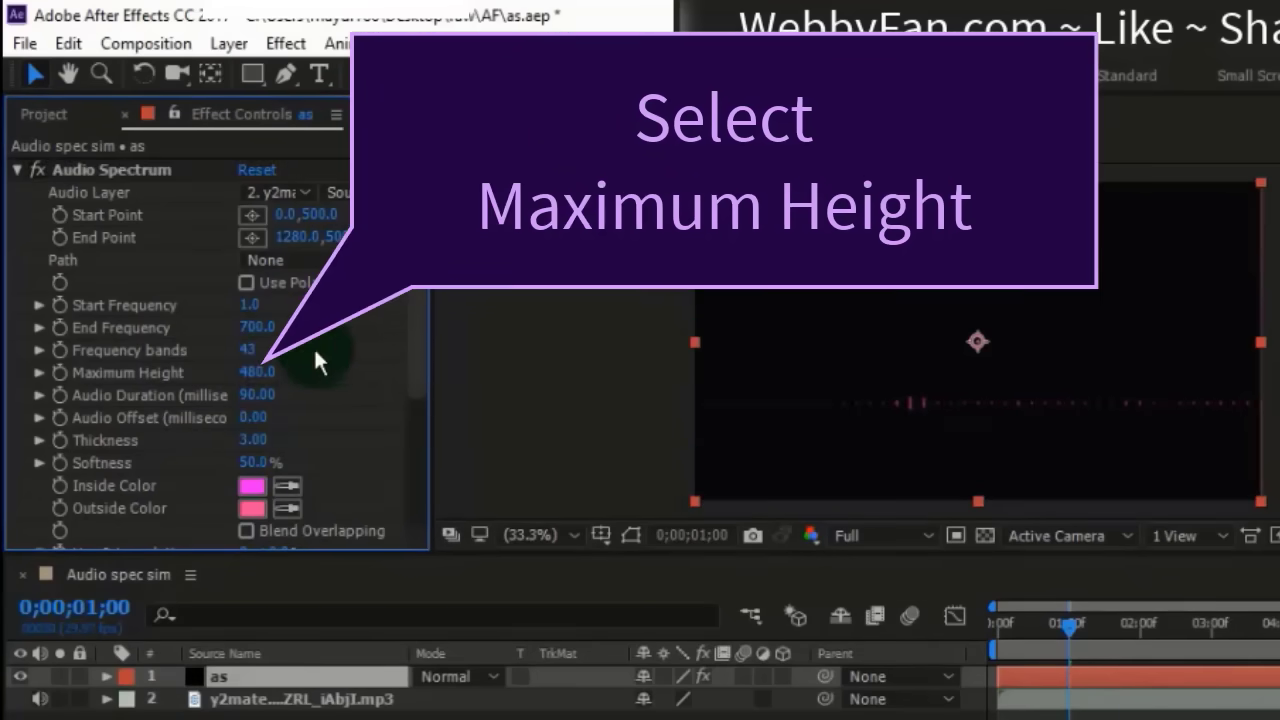
pyautogui.moveTo(258, 371)
pyautogui.mouseDown()
pyautogui.moveTo(762, 375)
pyautogui.moveTo(257, 378)
pyautogui.mouseUp()
pyautogui.click(257, 372)
pyautogui.write('3400')
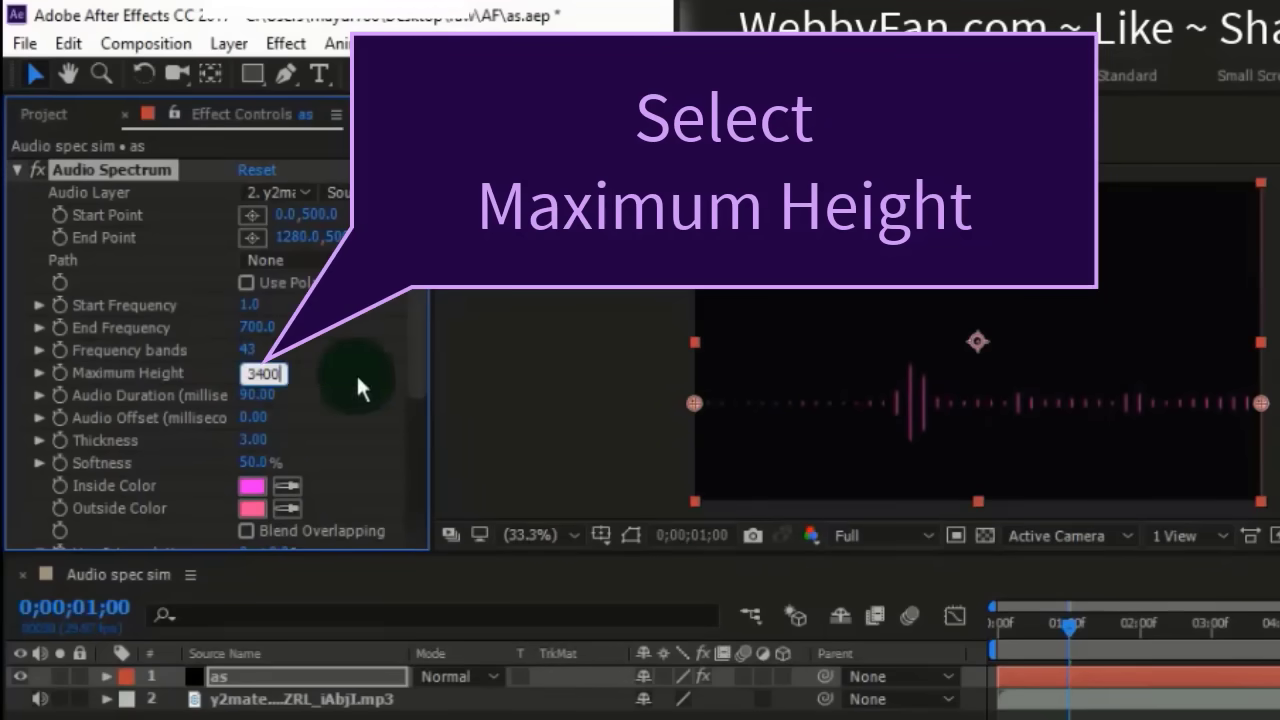
pyautogui.press('Return')
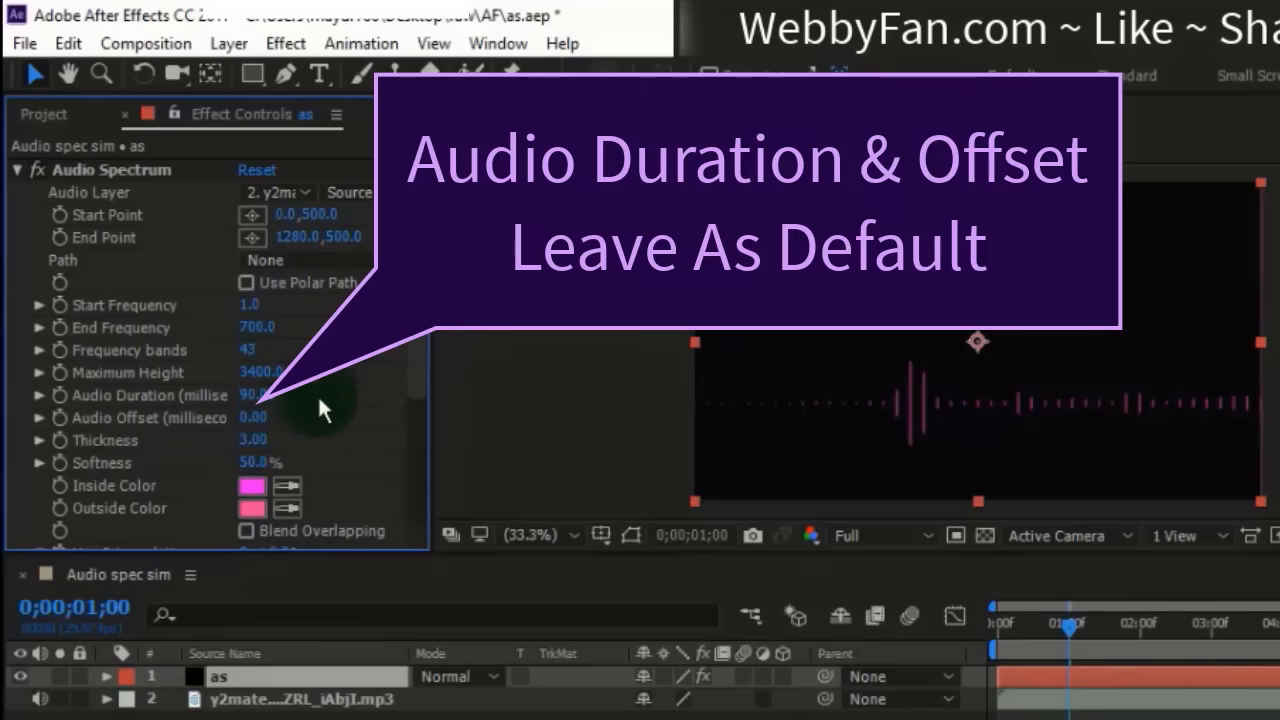
# - Set the spectrum's thickness to 15 and reduce its softness to 0%
pyautogui.moveTo(255, 440); pyautogui.dragTo(389, 450)
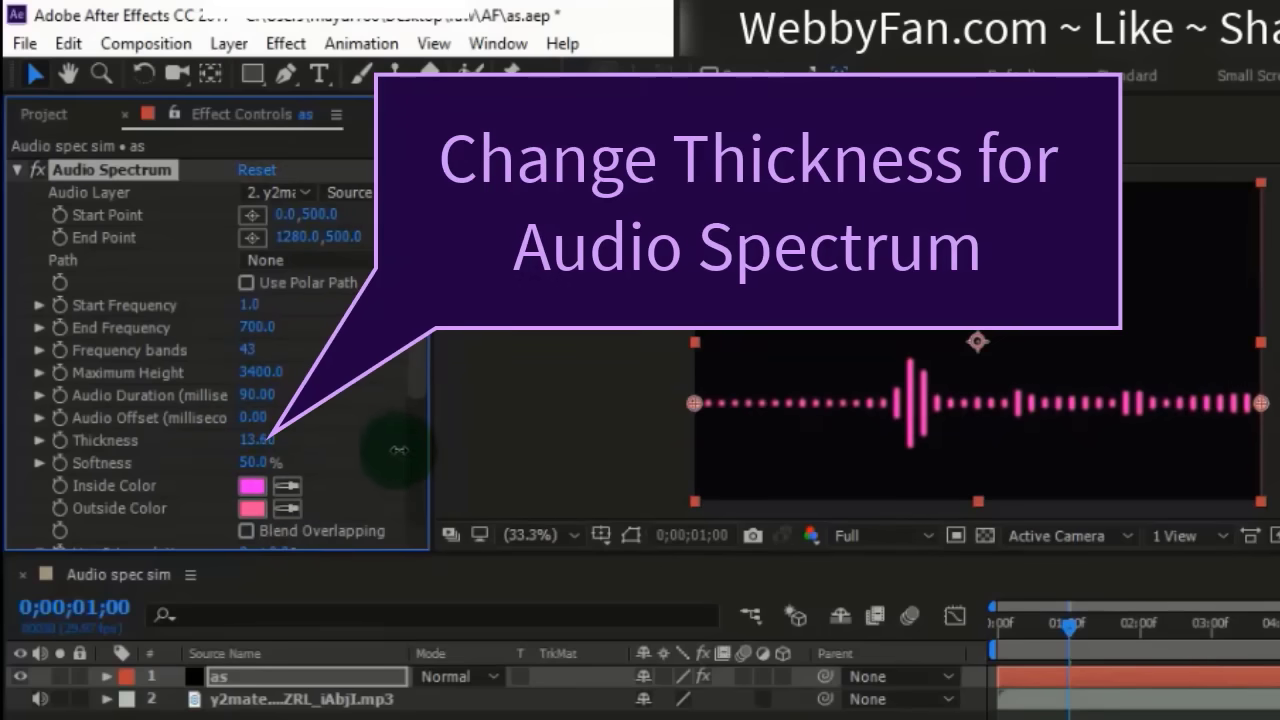
pyautogui.moveTo(253, 442); pyautogui.dragTo(272, 441)
pyautogui.click(262, 441)
pyautogui.write('15')
pyautogui.press('Return')
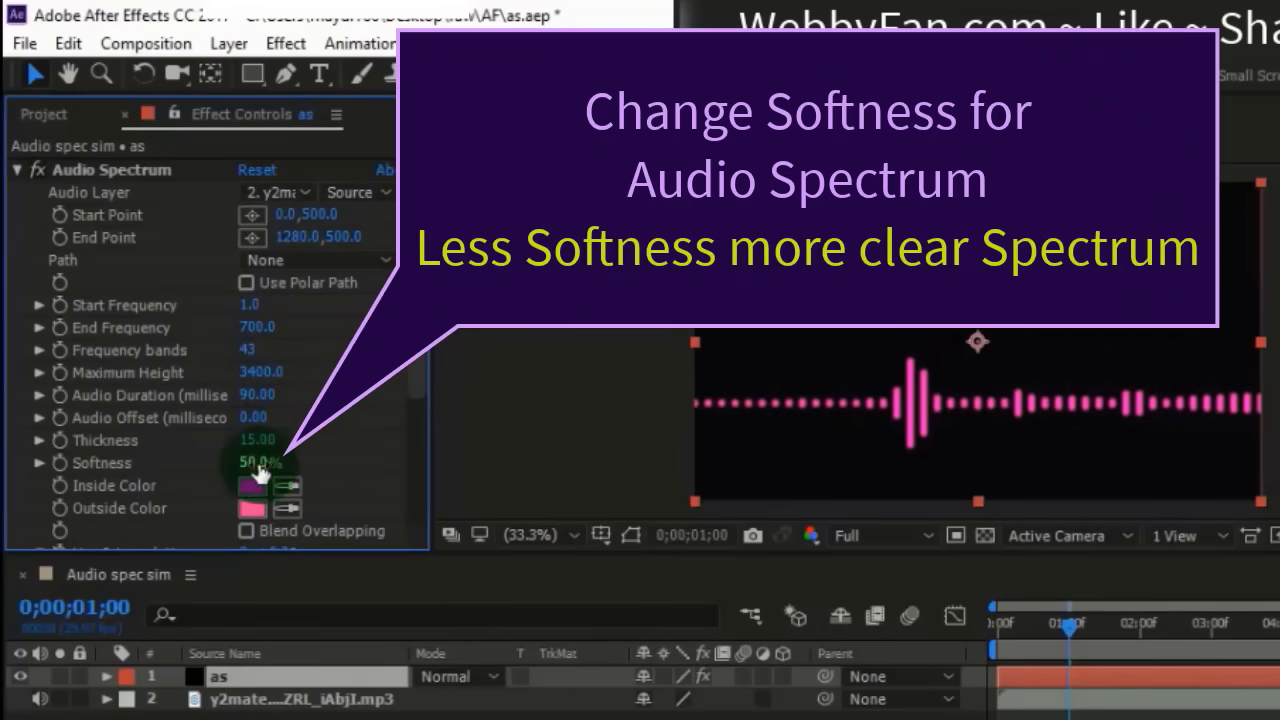
pyautogui.moveTo(250, 462); pyautogui.dragTo(170, 458)
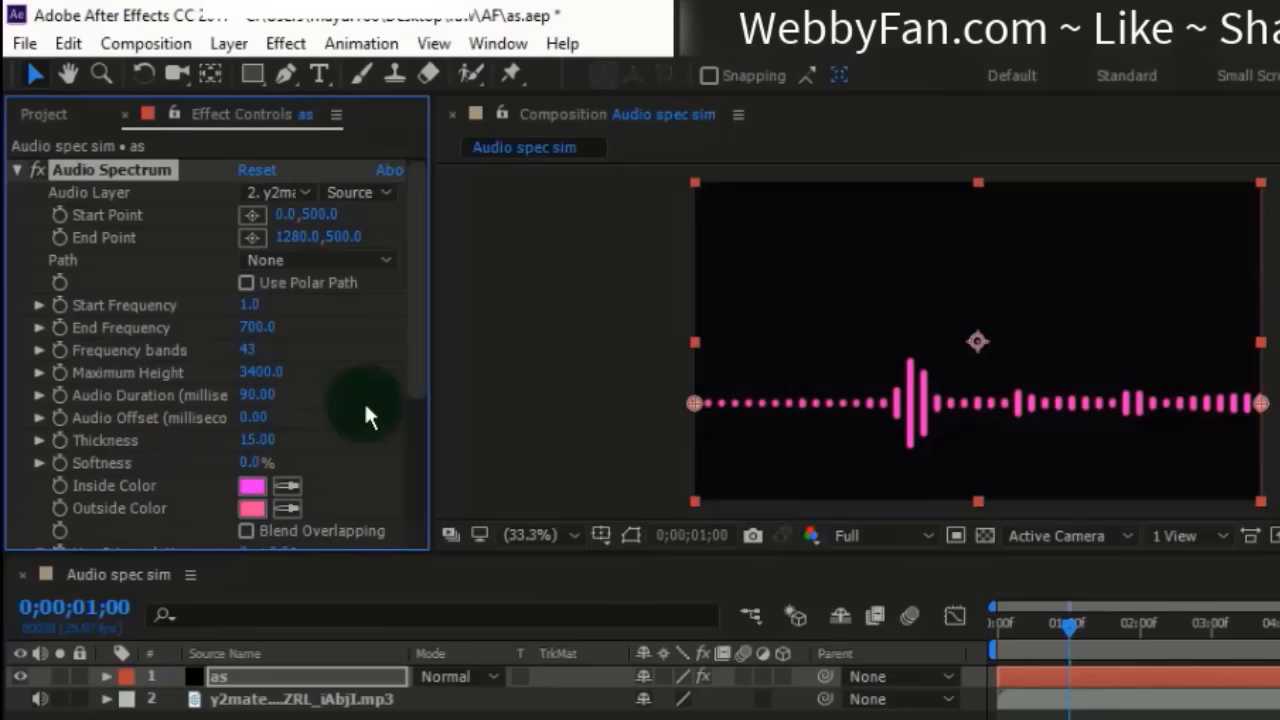
# - Change the spectrum's inside color to pure blue and its outside color to a slightly lighter blue
pyautogui.scroll(-3, 364, 410)
pyautogui.click(251, 366)
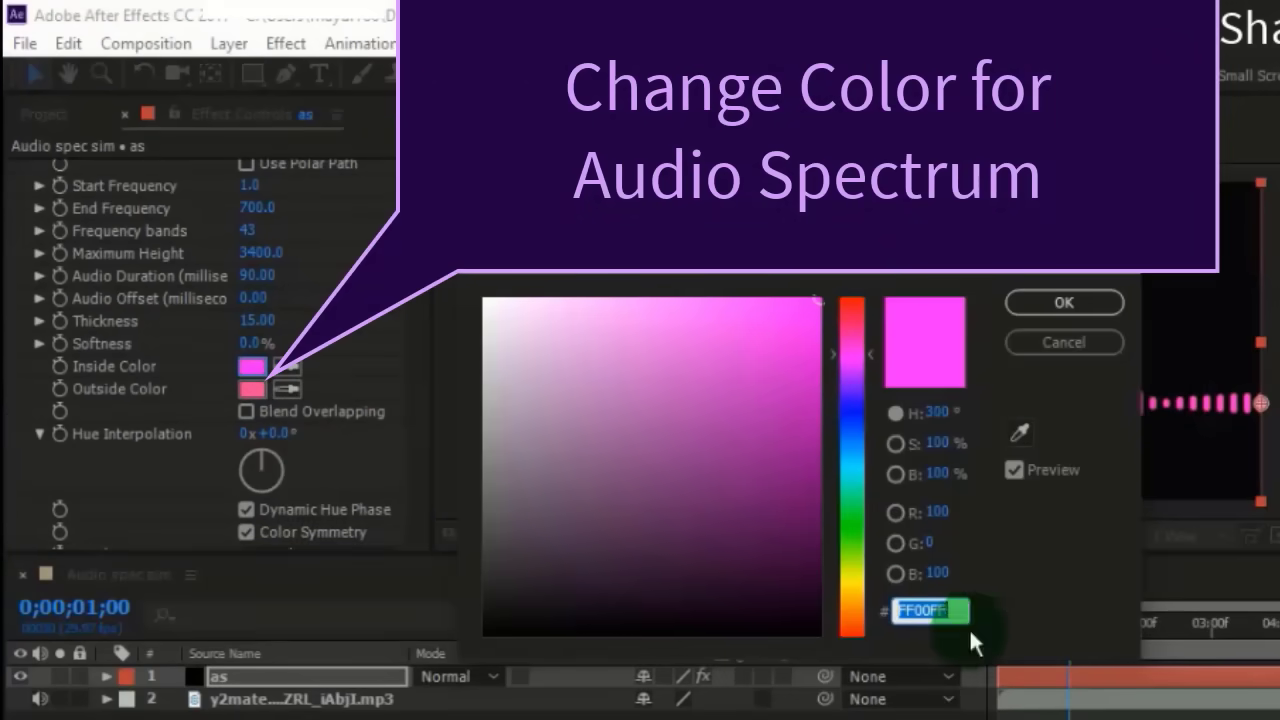
pyautogui.click(851, 405)
pyautogui.click(1063, 302)
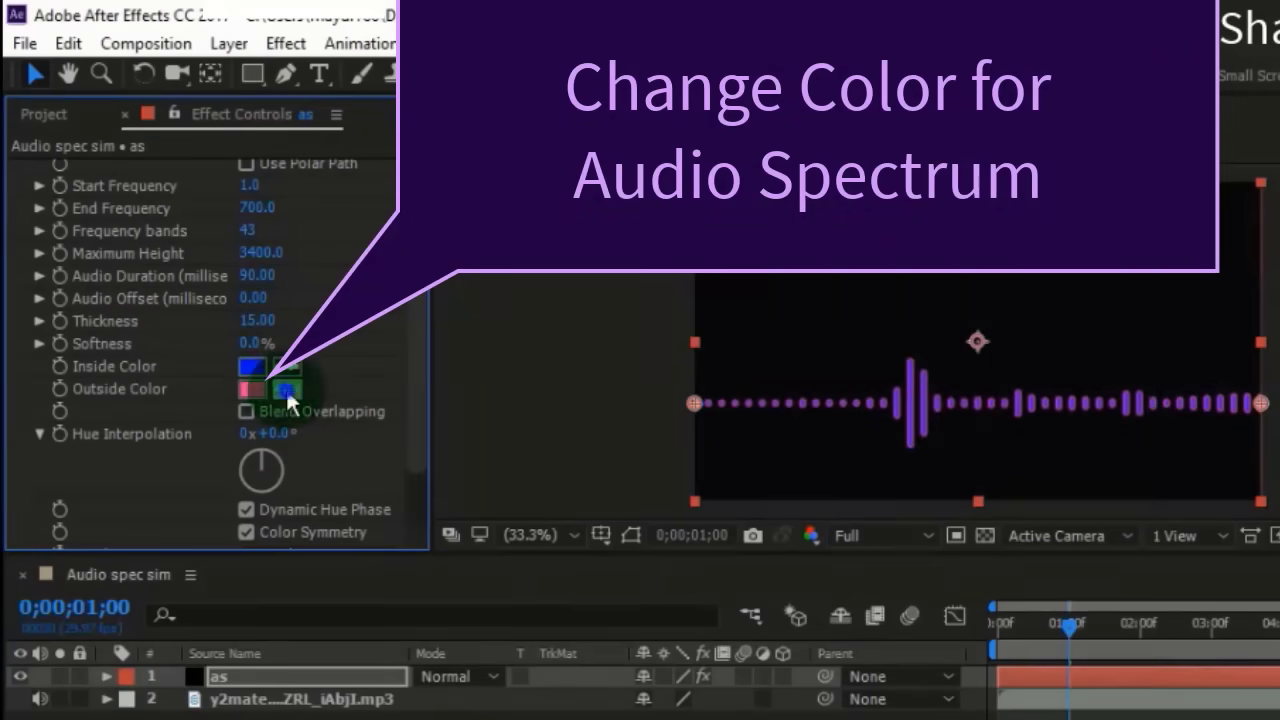
pyautogui.click(252, 389)
pyautogui.click(775, 317)
pyautogui.moveTo(779, 316); pyautogui.dragTo(748, 317)
pyautogui.click(1063, 302)
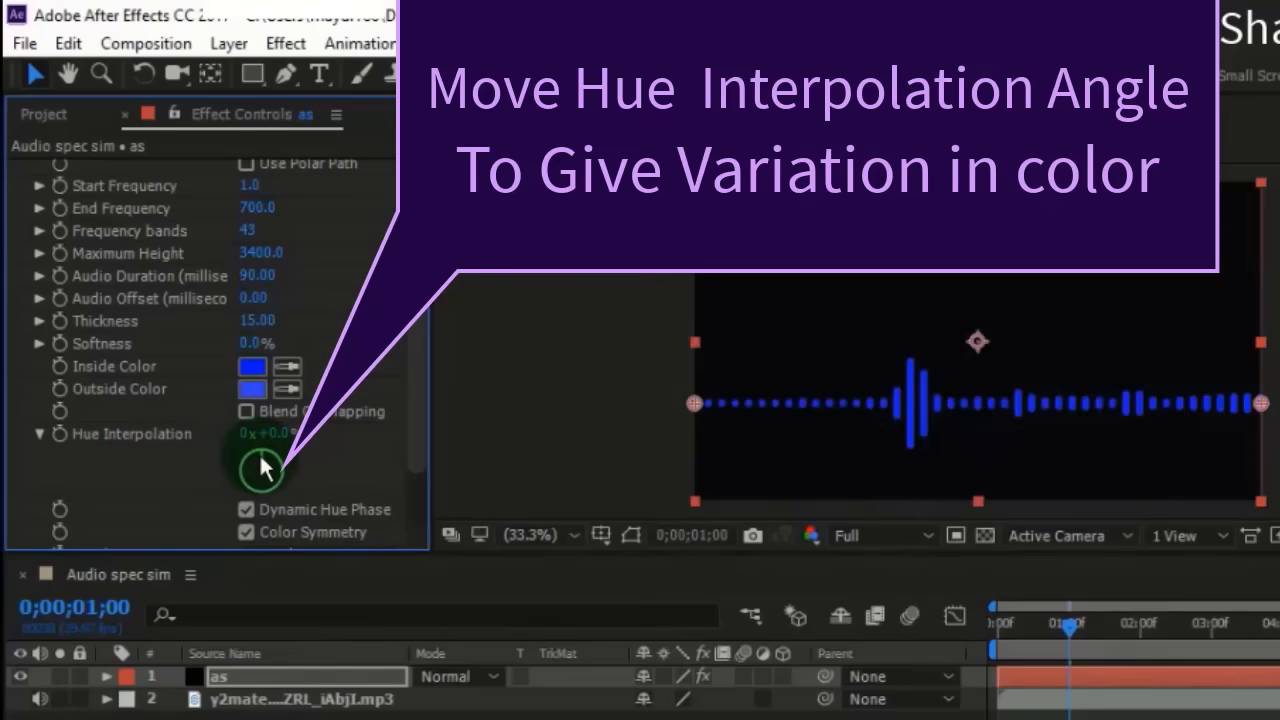
# - Set the spectrum's Hue Interpolation to 40° and compare Dynamic Hue Phase off and on, leaving it enabled
pyautogui.moveTo(265, 465); pyautogui.dragTo(266, 467)
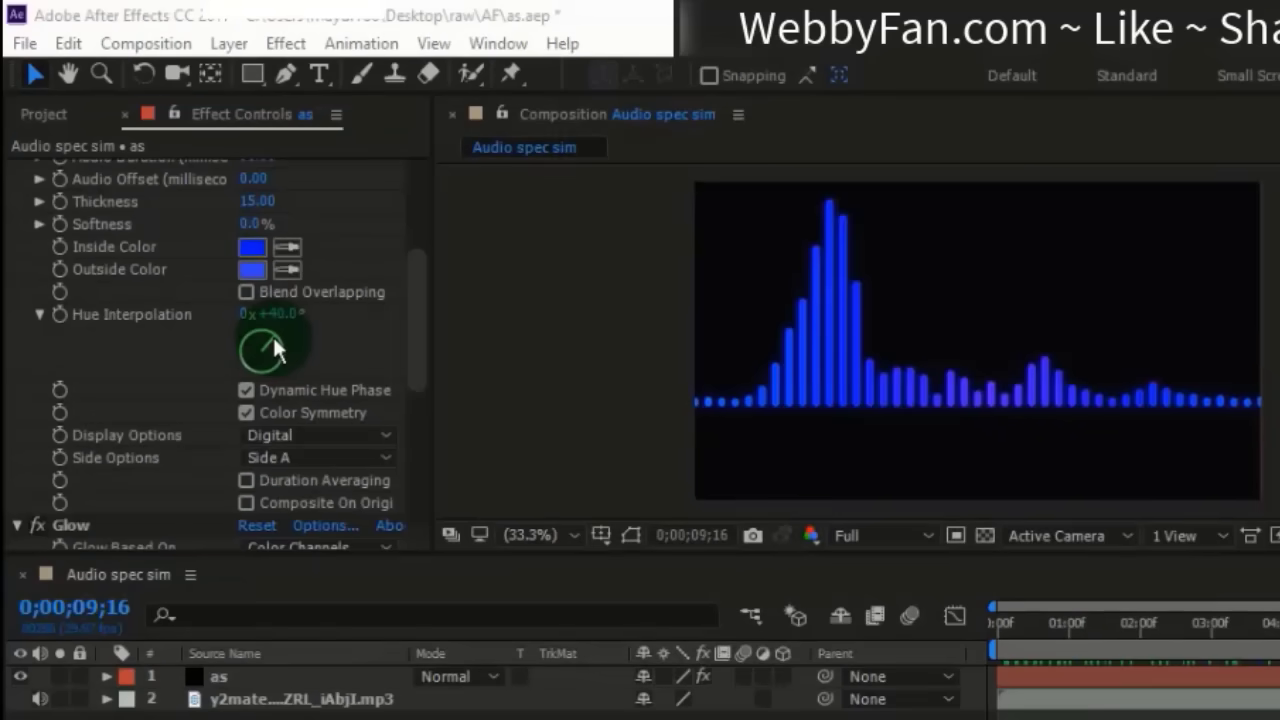
pyautogui.moveTo(228, 378); pyautogui.dragTo(262, 364)
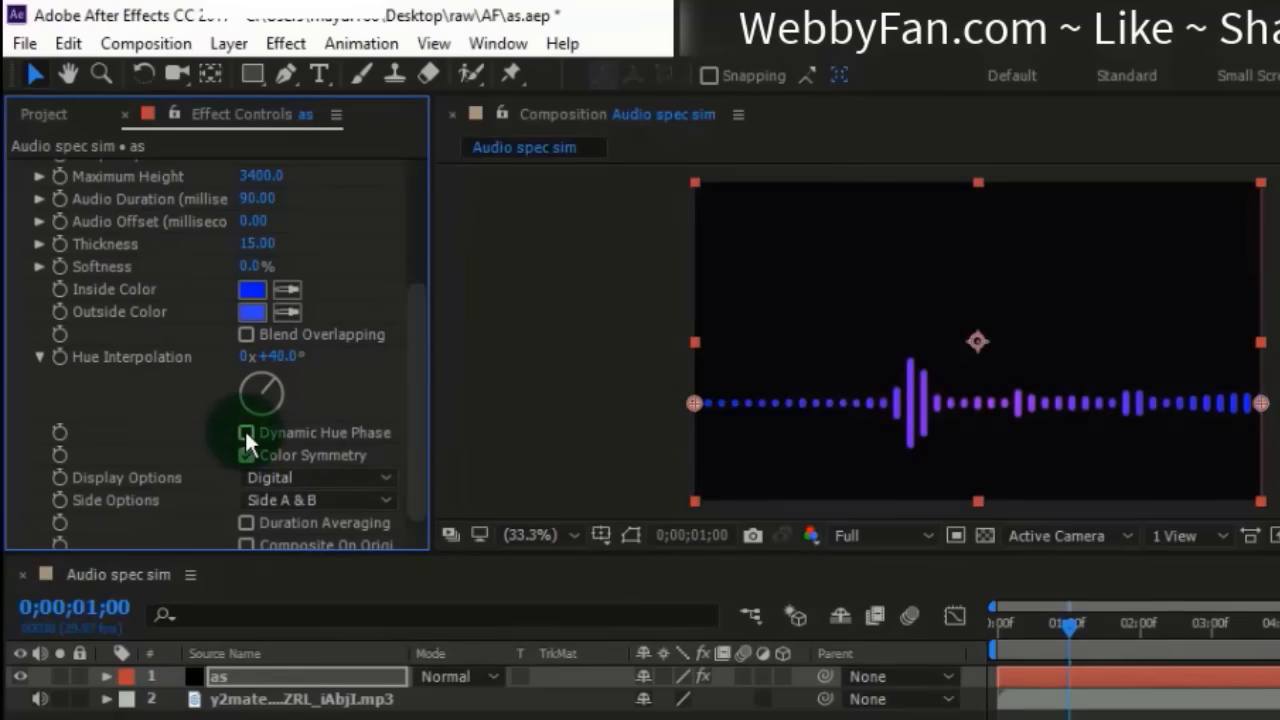
pyautogui.click(245, 432)
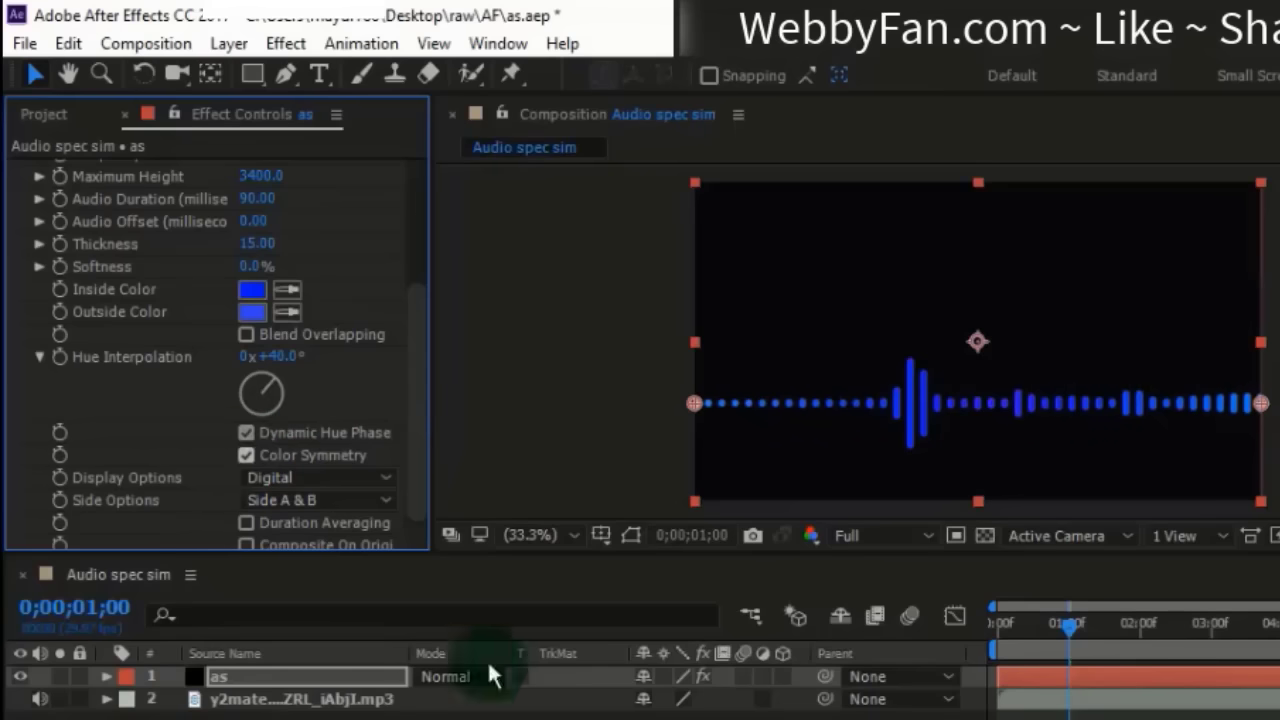
# - At 0;00;01;04, try the Analog lines and Analog dots display options on the spectrum and return to Digital
pyautogui.click(1069, 629)
pyautogui.moveTo(1069, 630); pyautogui.dragTo(1083, 668)
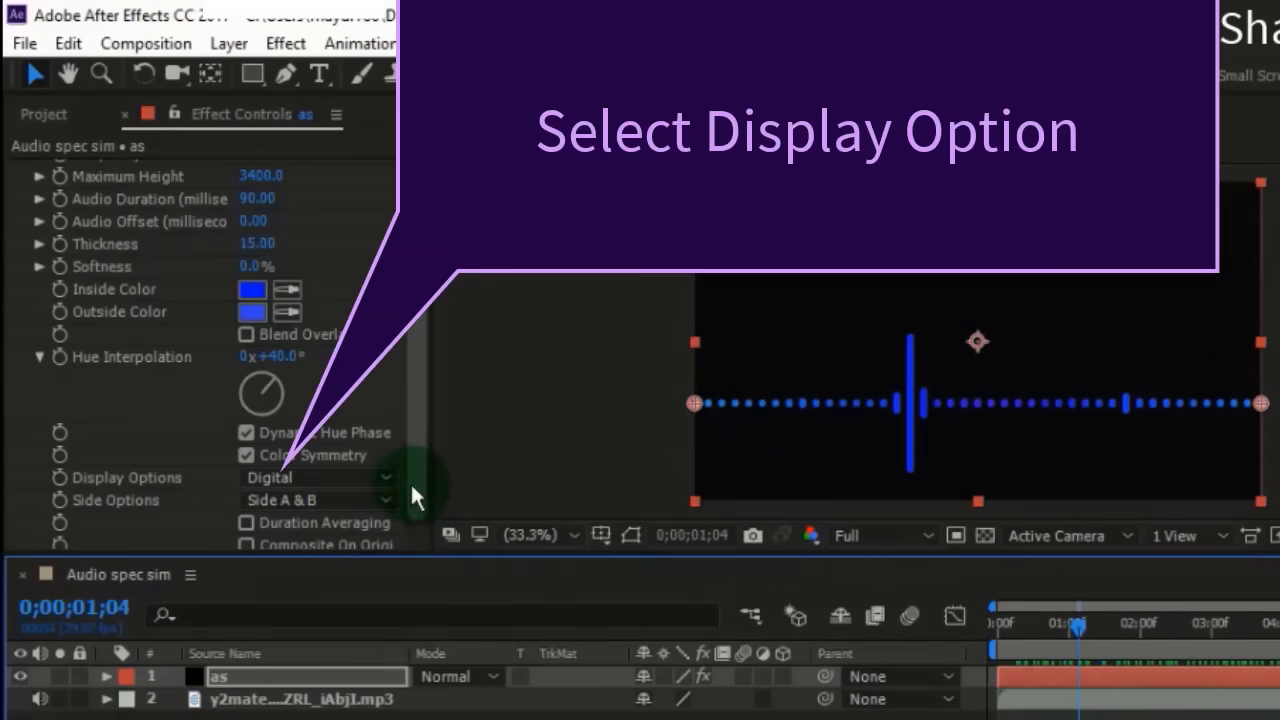
pyautogui.scroll(-1, 412, 486)
pyautogui.click(343, 467)
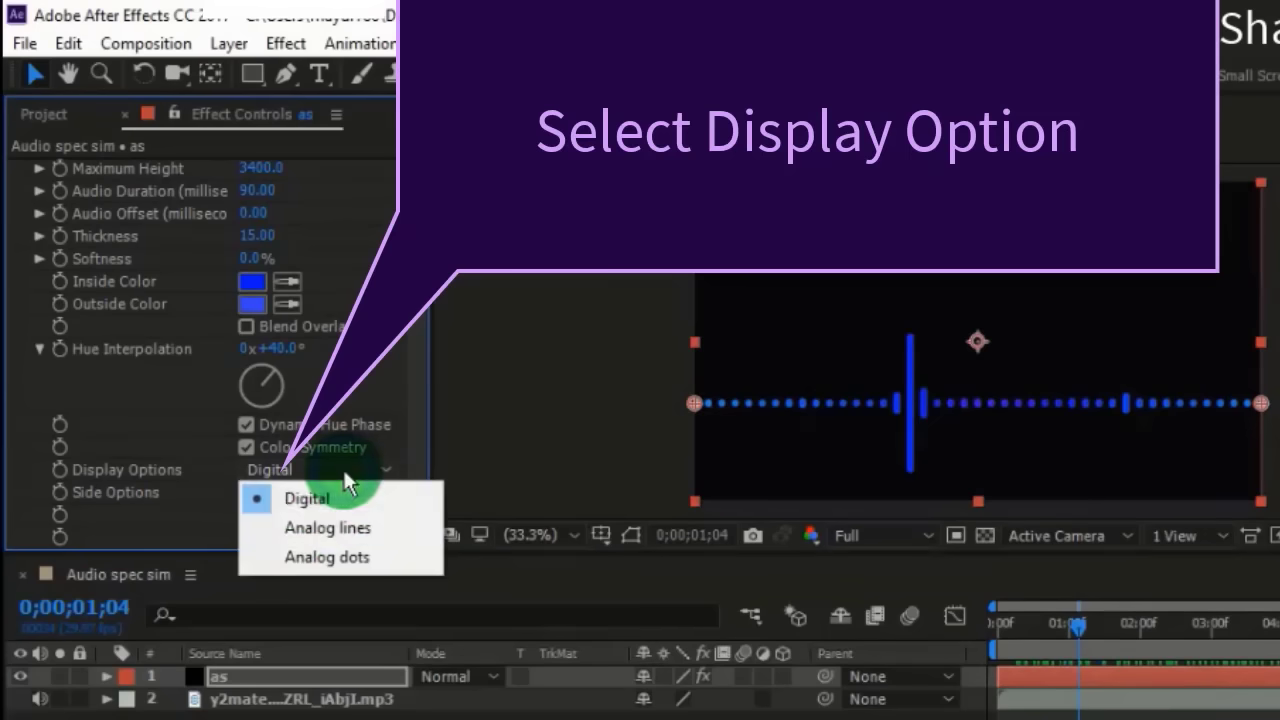
pyautogui.click(300, 516)
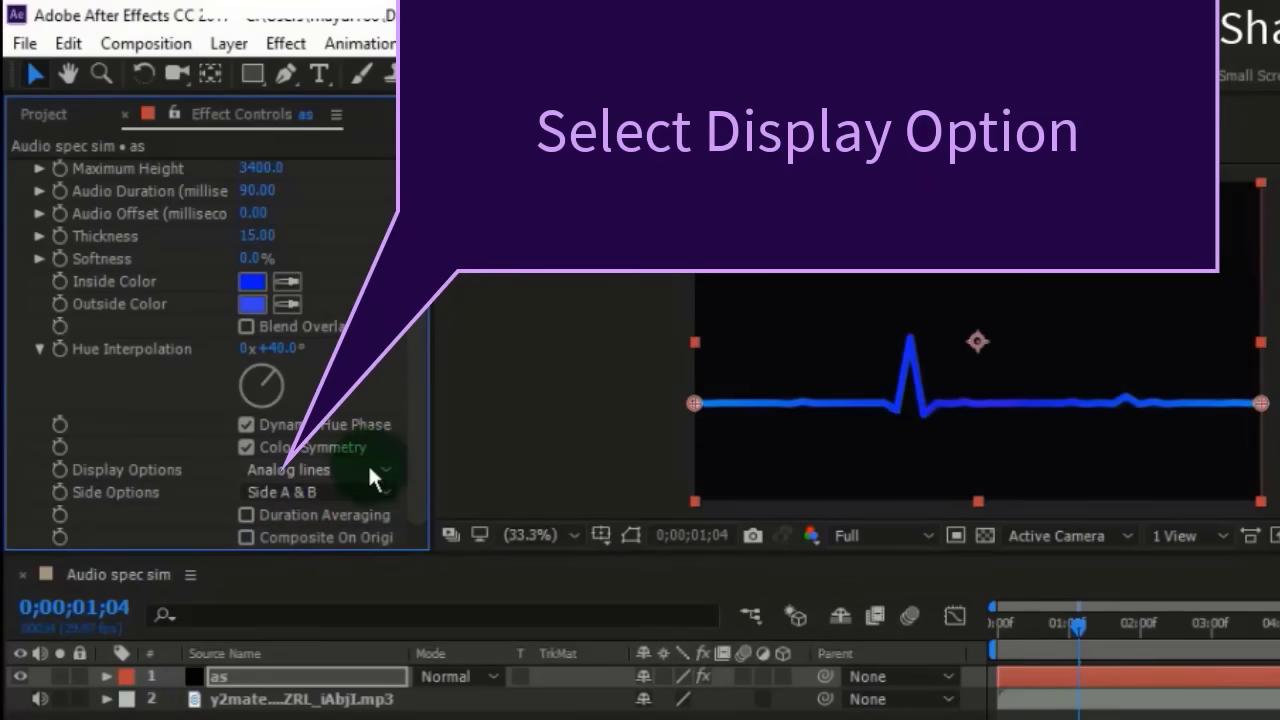
pyautogui.click(366, 468)
pyautogui.click(300, 556)
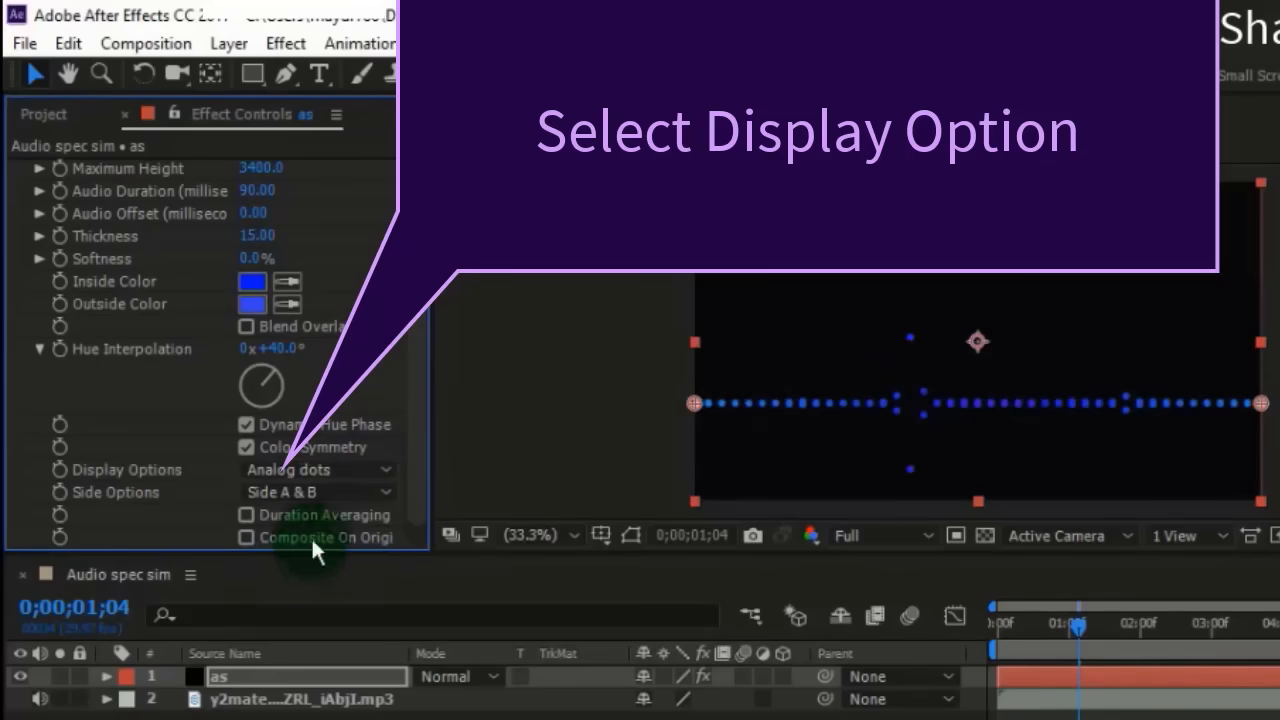
pyautogui.click(345, 469)
pyautogui.click(316, 491)
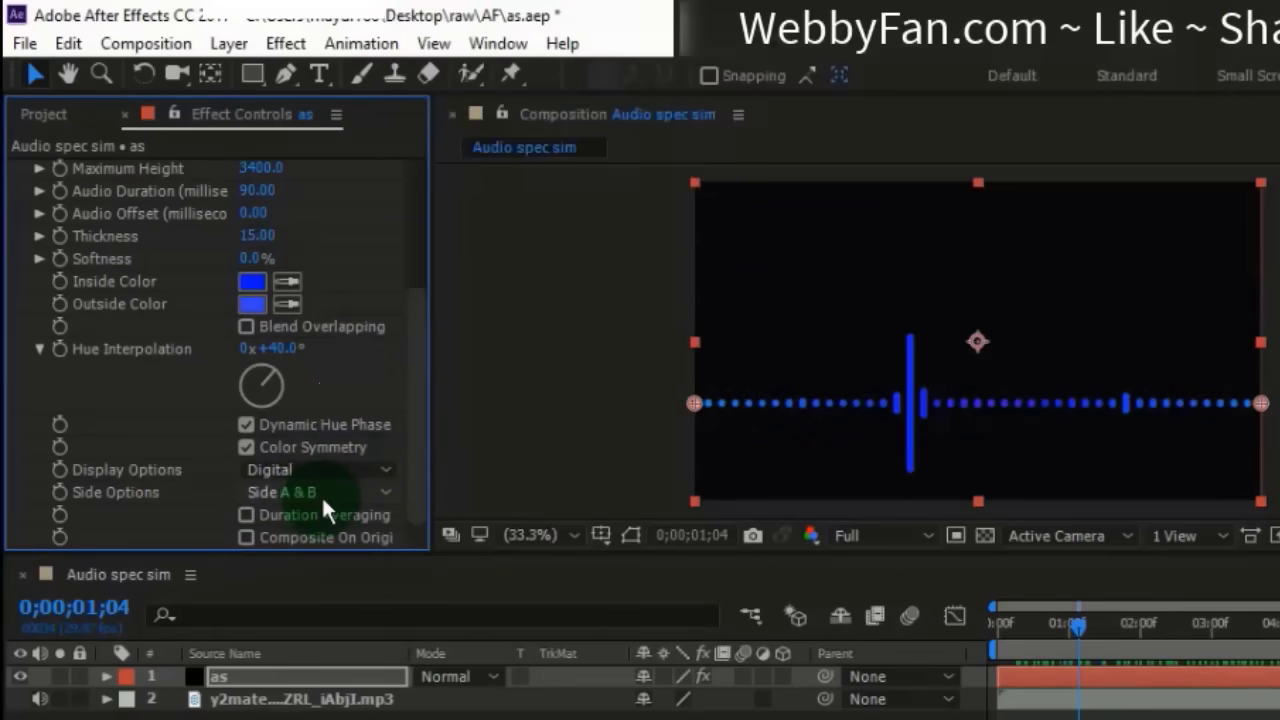
# - Compare Side A and Side B for the spectrum's side option and keep Side A
pyautogui.click(321, 495)
pyautogui.click(320, 519)
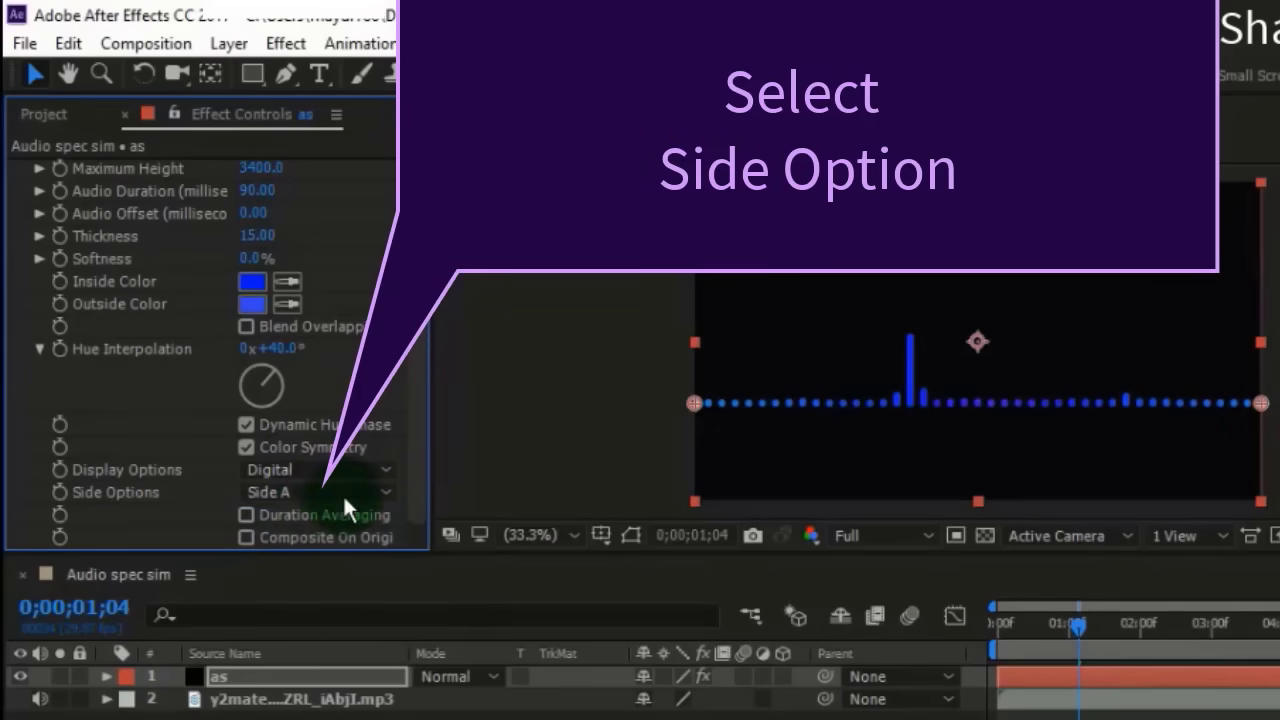
pyautogui.click(360, 495)
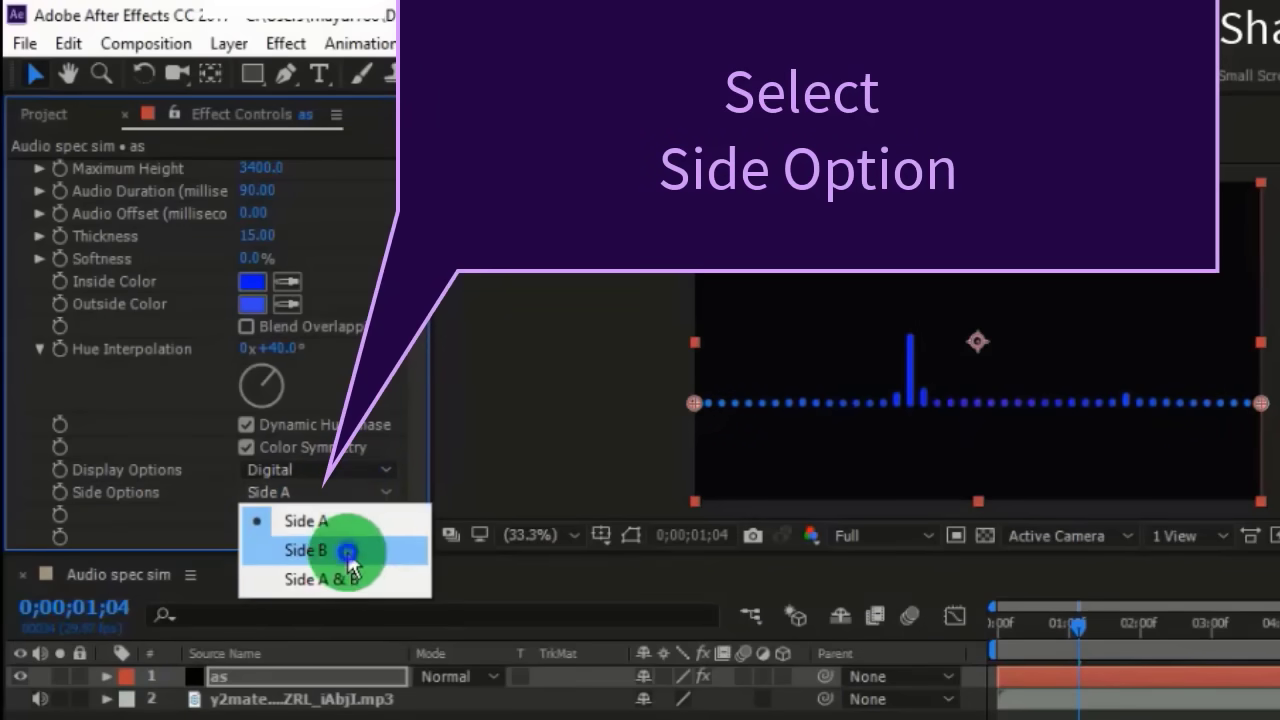
pyautogui.click(351, 549)
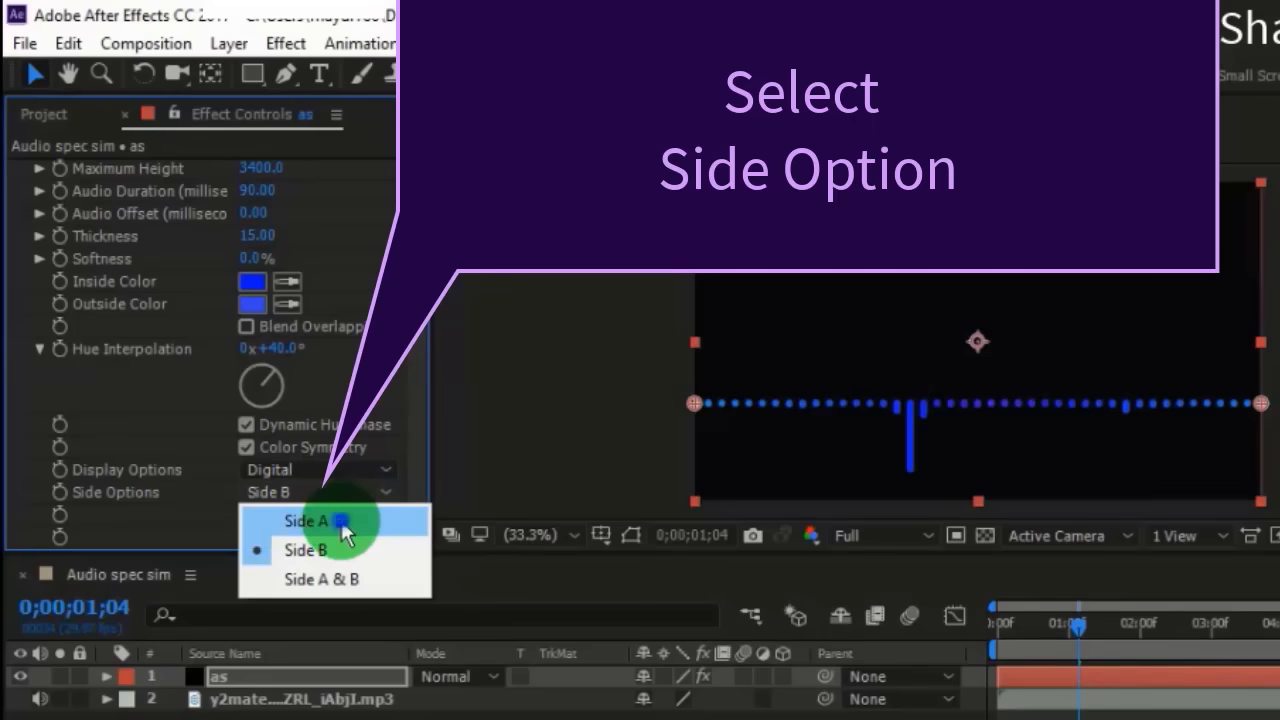
pyautogui.click(340, 518)
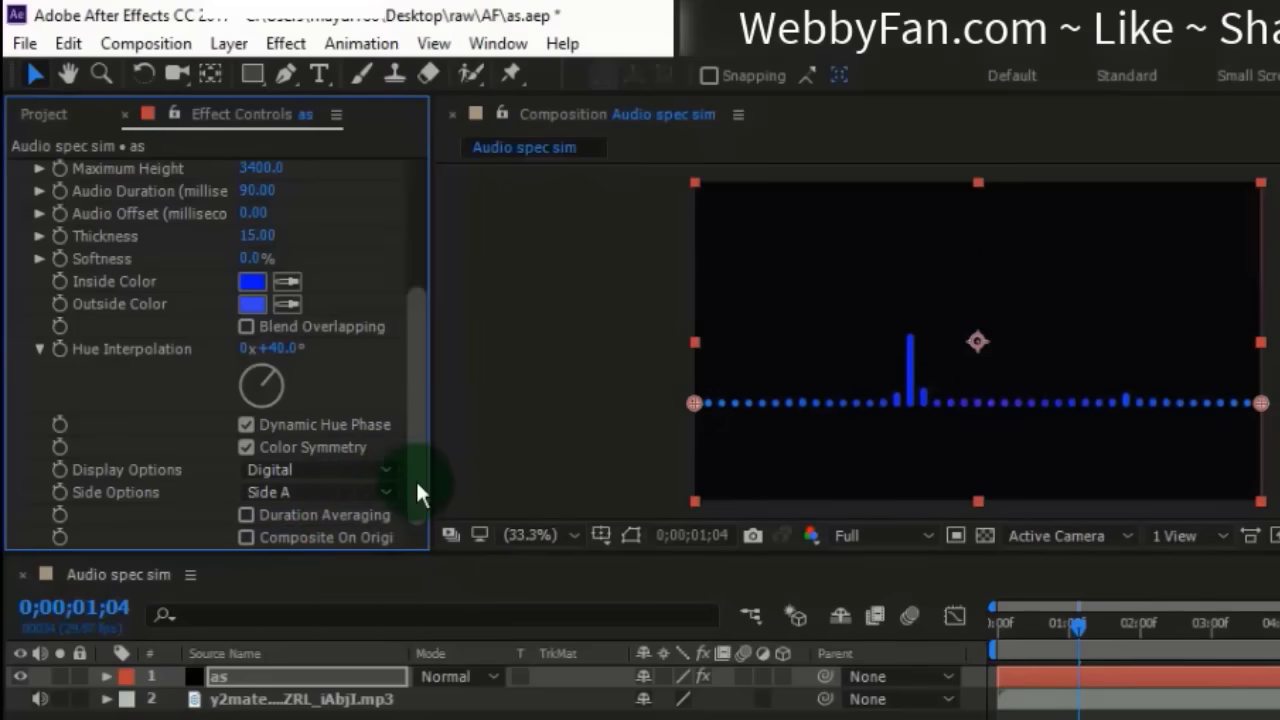
# - At 0;00;09;14, try end frequencies of 500 and 400 for the spectrum and settle on 300
pyautogui.moveTo(1077, 627); pyautogui.dragTo(1279, 630)
pyautogui.moveTo(415, 402); pyautogui.dragTo(326, 384)
pyautogui.scroll(3, 326, 395)
pyautogui.click(250, 331)
pyautogui.write('500')
pyautogui.click(318, 328)
pyautogui.click(249, 328)
pyautogui.write('400')
pyautogui.click(312, 332)
pyautogui.click(247, 329)
pyautogui.write('300')
pyautogui.click(317, 330)
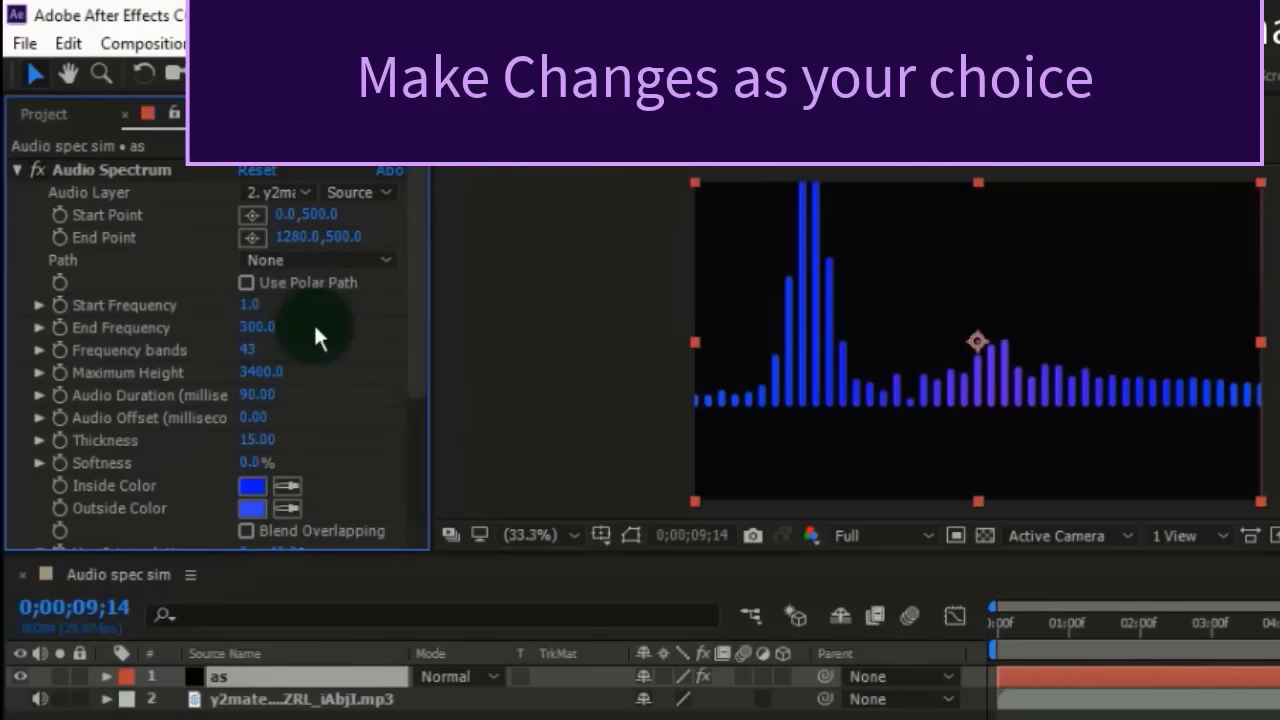
# - Lower the spectrum's maximum height to 2100 and move the playhead to 0;00;10;26
pyautogui.click(258, 371)
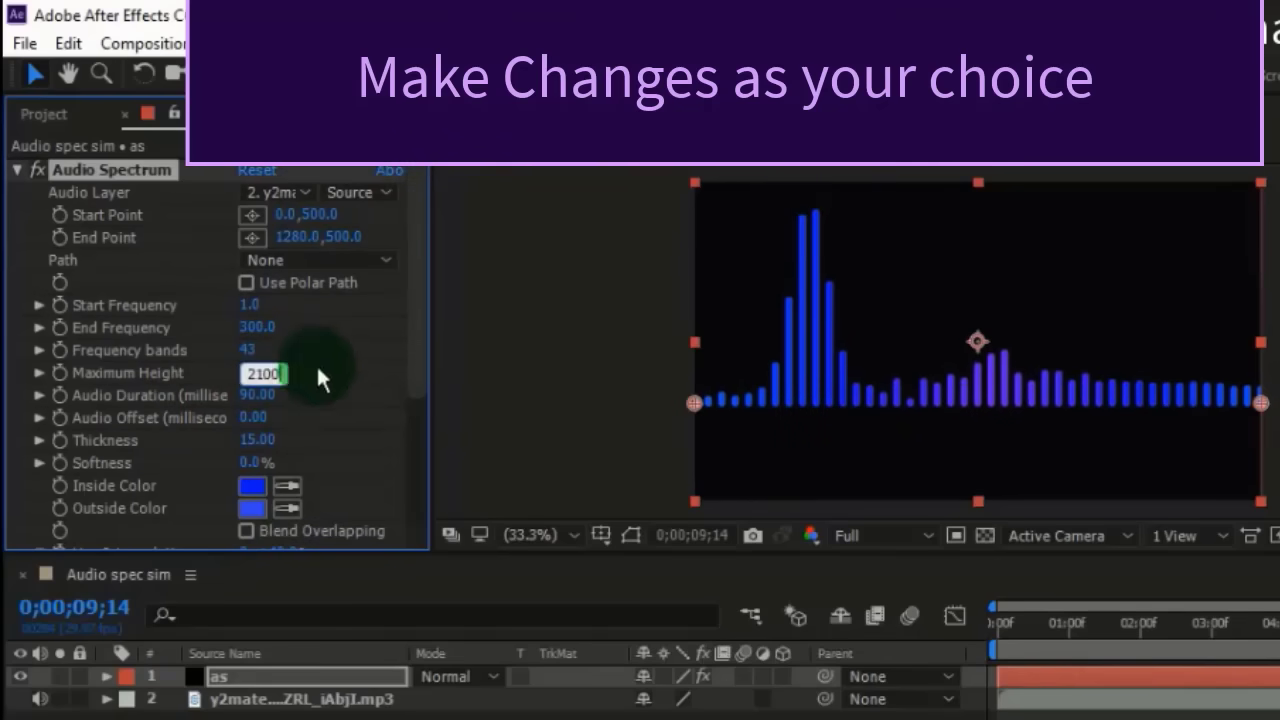
pyautogui.write('2100')
pyautogui.press('Return')
pyautogui.moveTo(1279, 640); pyautogui.dragTo(1279, 614)
# - Search the effects for "glow" and apply the Stylize Glow effect to the "as" layer
pyautogui.scroll(-3, 417, 451)
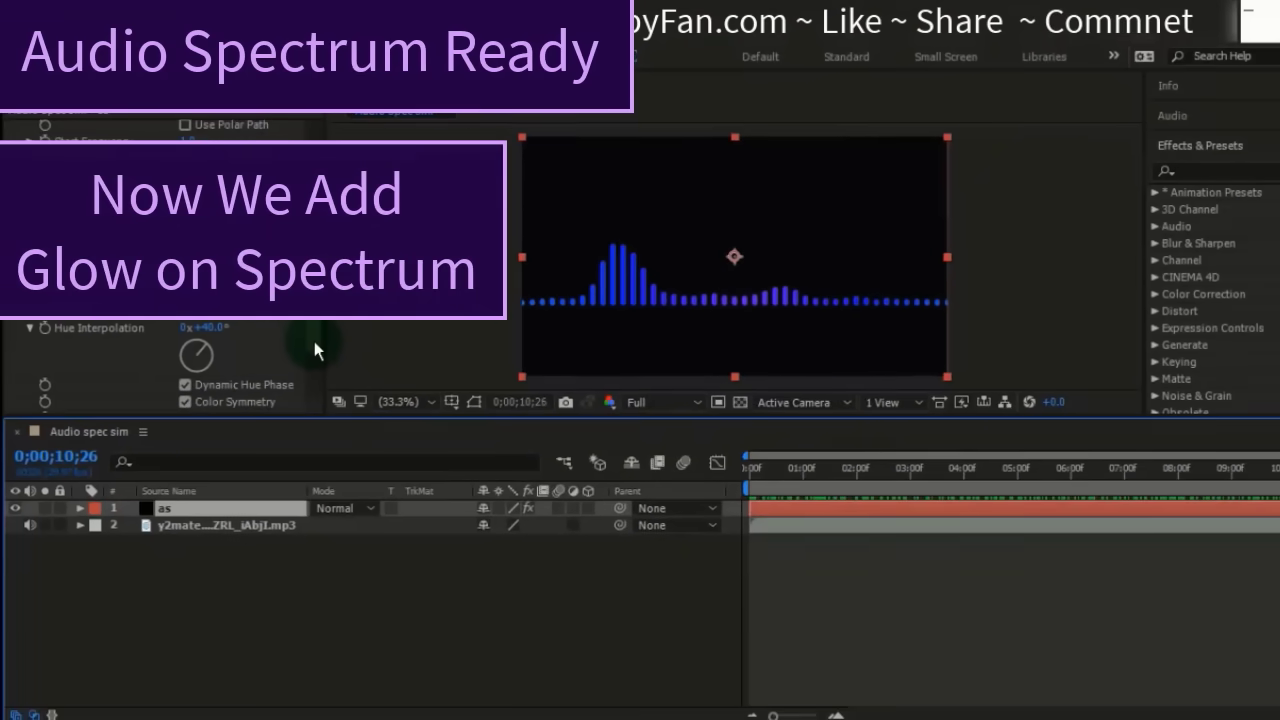
pyautogui.scroll(-2, 314, 341)
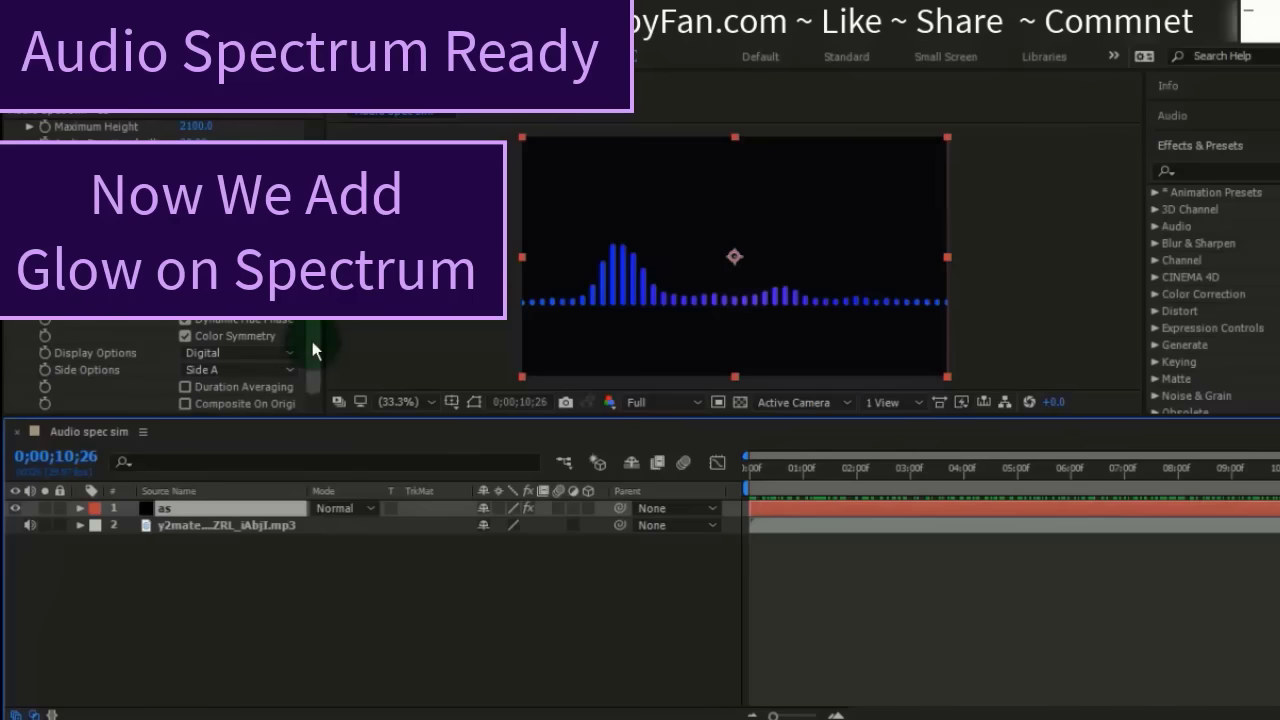
pyautogui.click(234, 509)
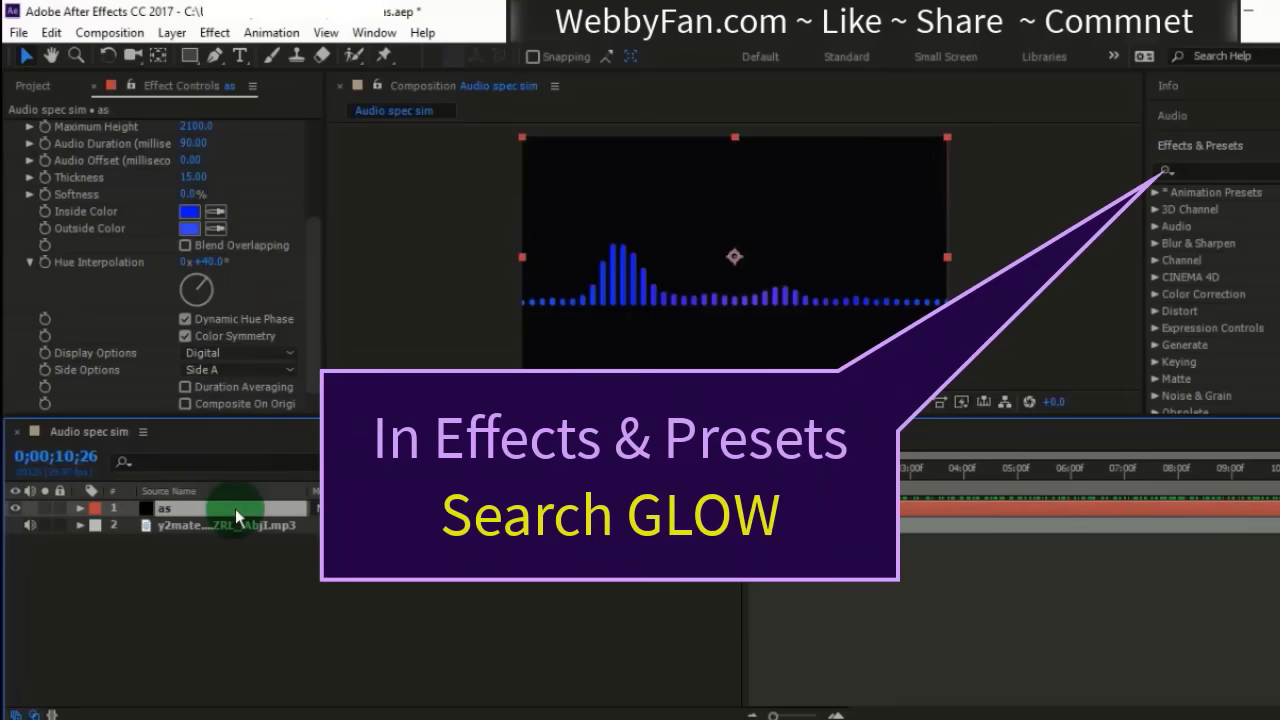
pyautogui.click(1201, 171)
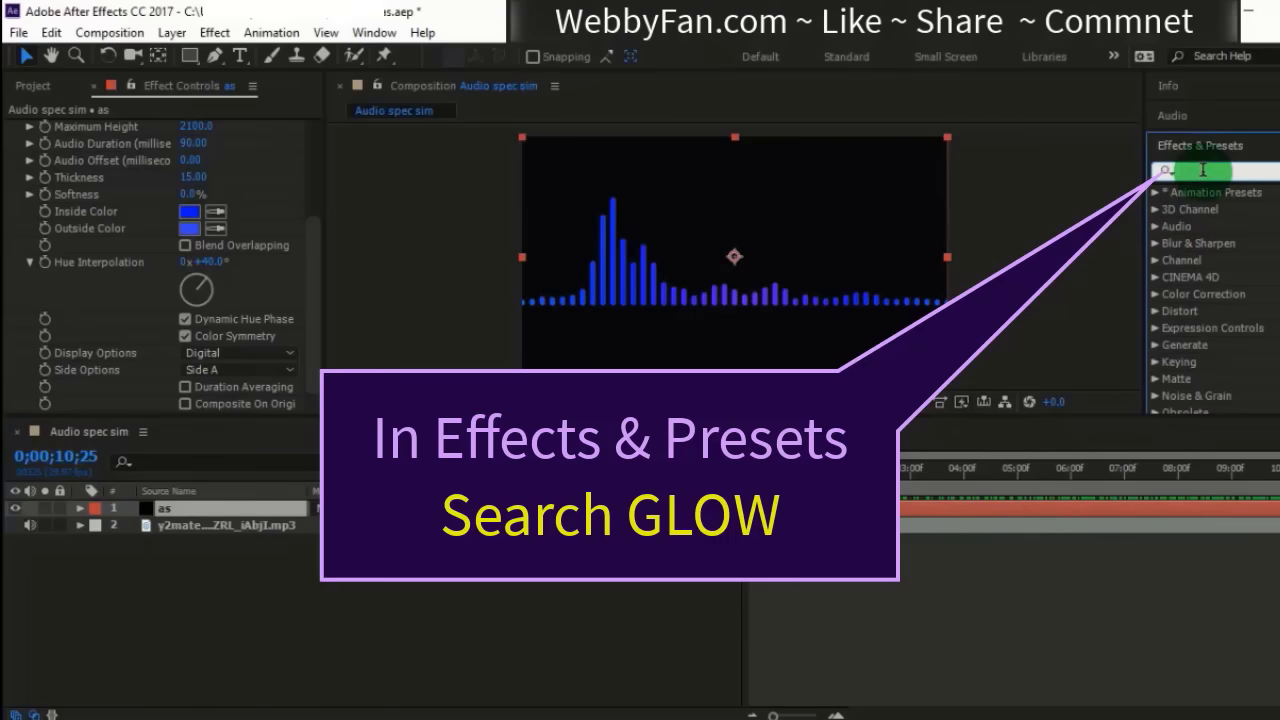
pyautogui.write('glow')
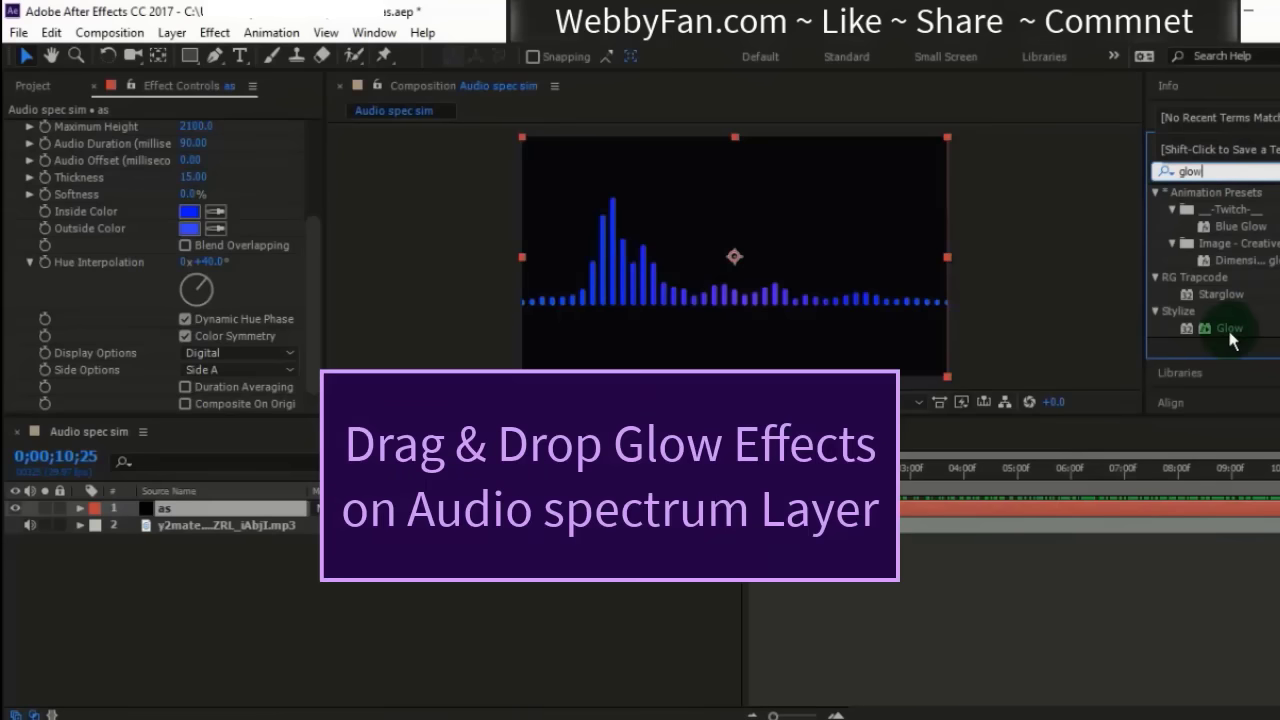
pyautogui.moveTo(1227, 326); pyautogui.dragTo(188, 510)
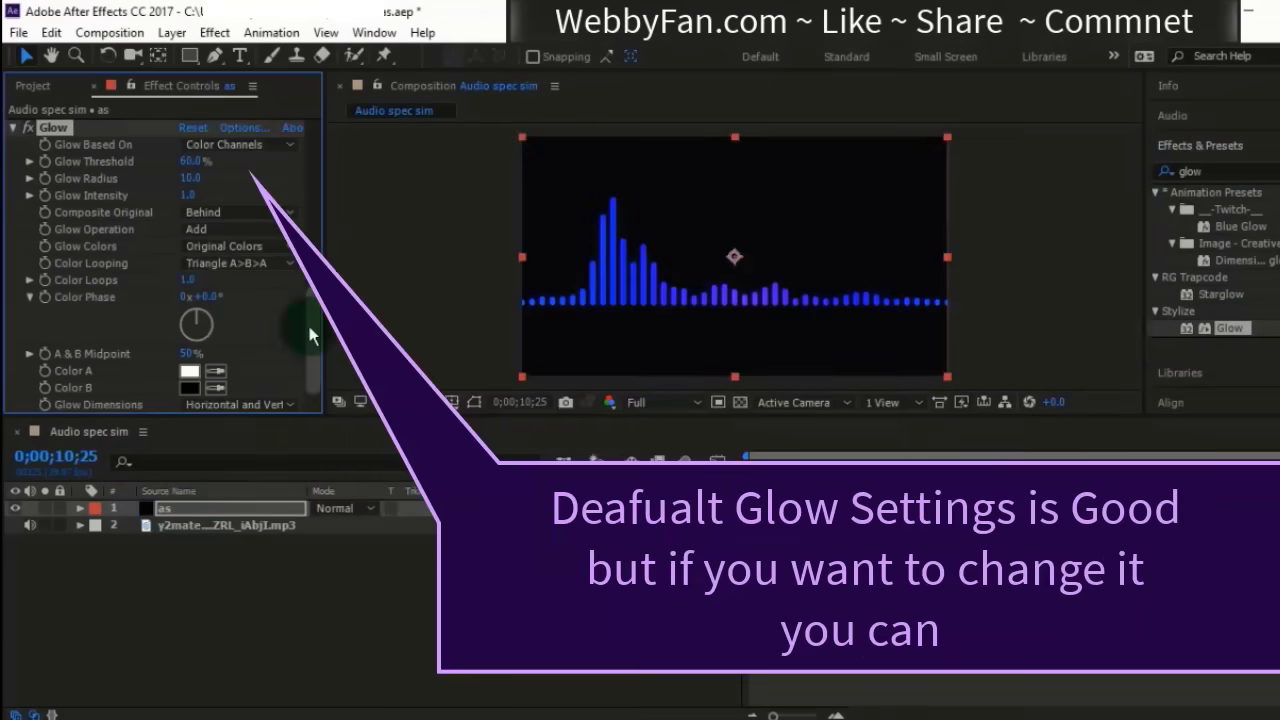
pyautogui.moveTo(193, 178); pyautogui.dragTo(197, 207)
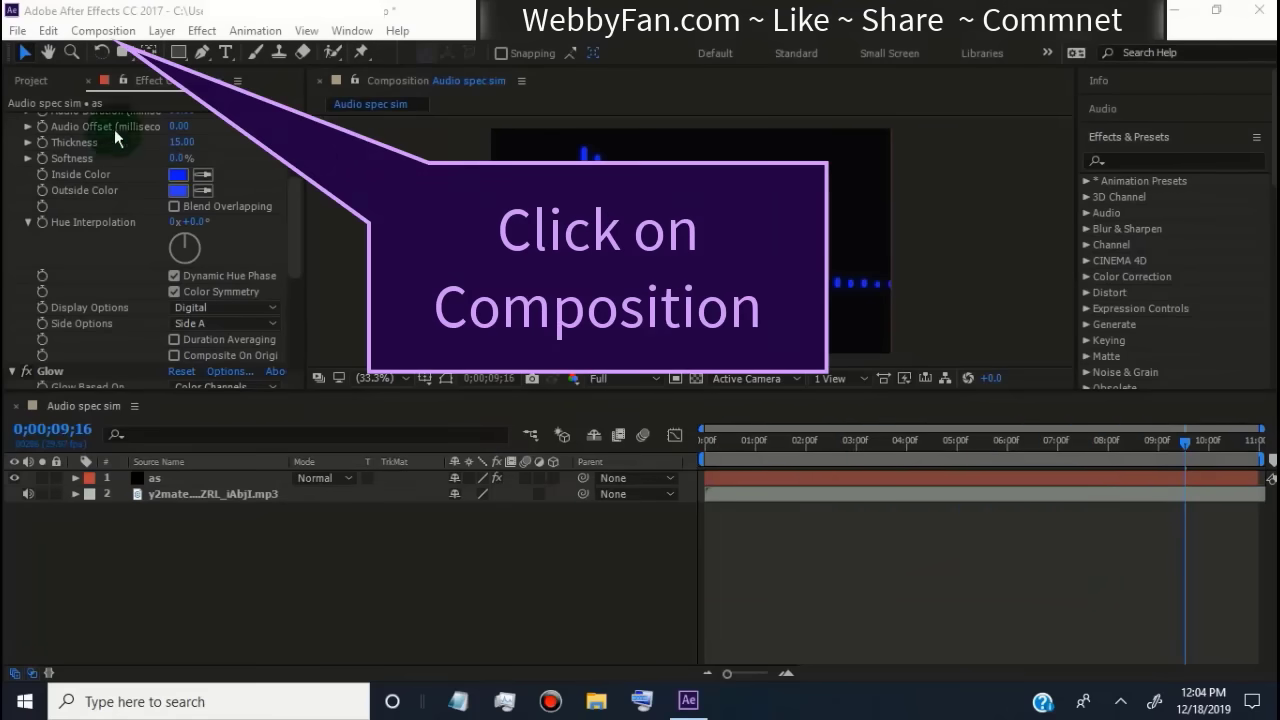
# - Add the composition to the render queue and confirm its render settings with Best quality and Full resolution
pyautogui.click(103, 30)
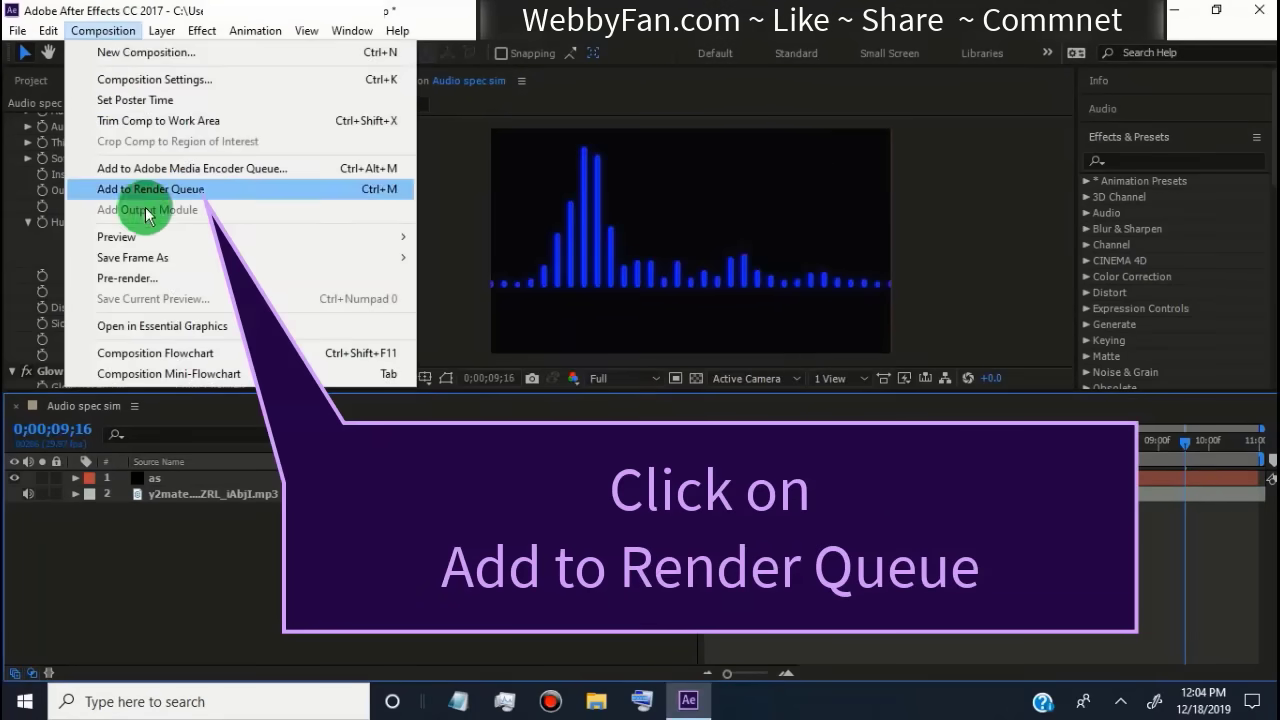
pyautogui.click(199, 192)
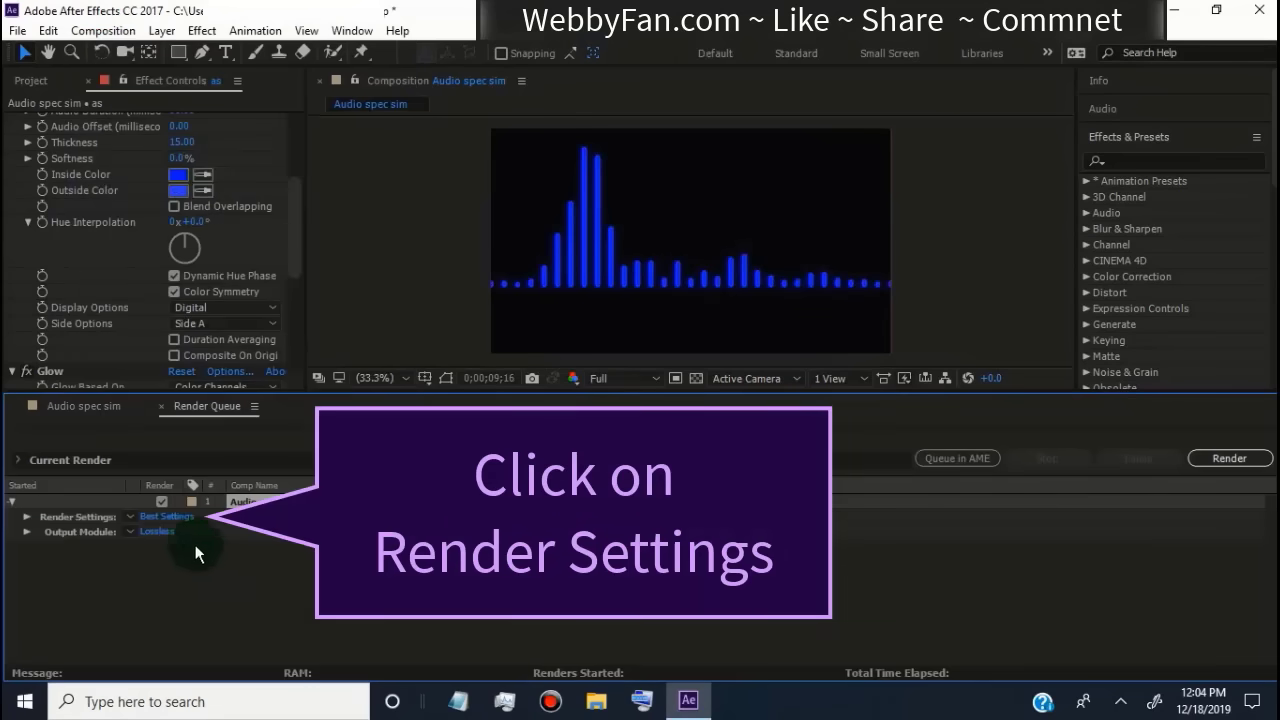
pyautogui.click(175, 519)
pyautogui.click(572, 148)
pyautogui.click(557, 198)
pyautogui.click(568, 170)
pyautogui.click(505, 214)
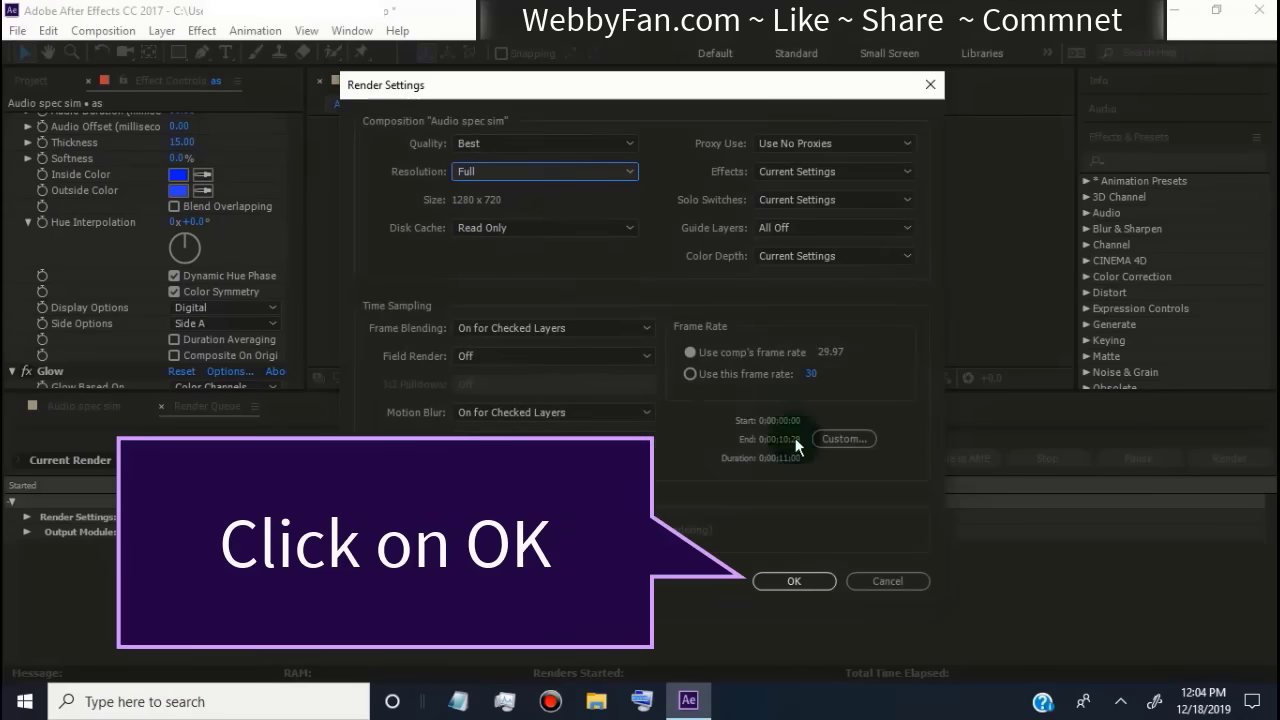
pyautogui.click(794, 581)
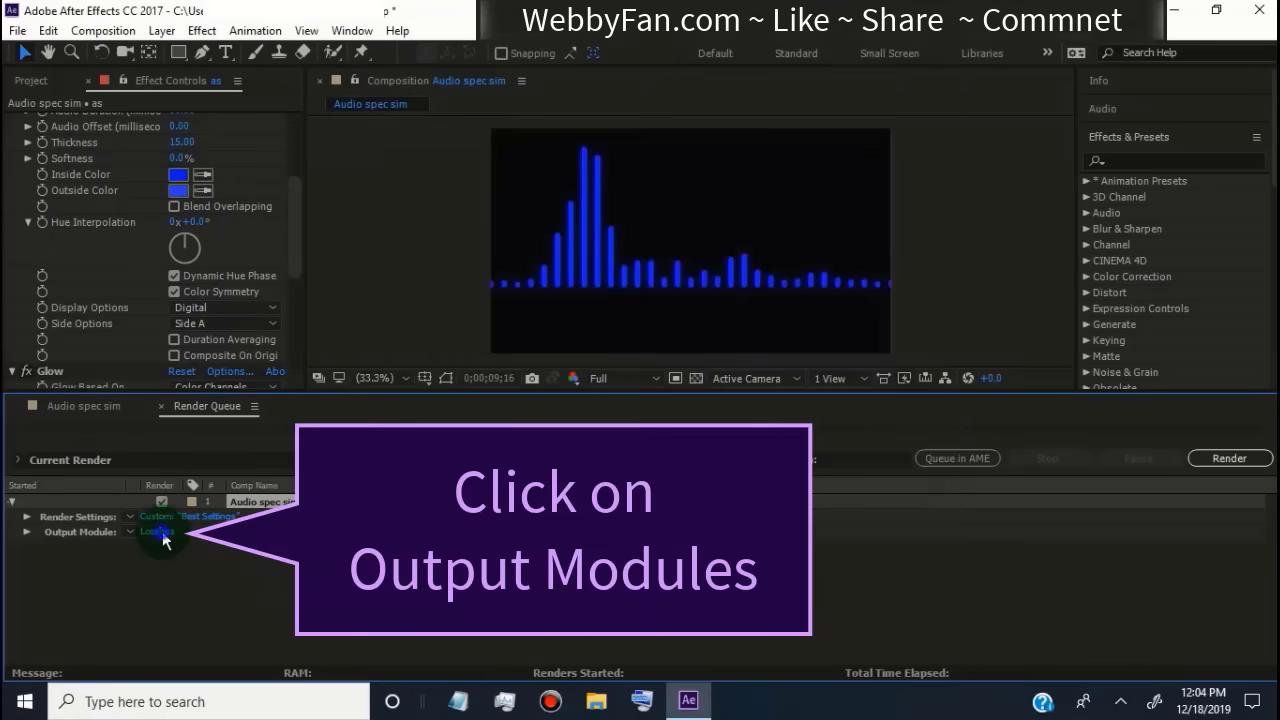
# - Set the output module's format to QuickTime for the queued composition
pyautogui.click(163, 534)
pyautogui.click(586, 121)
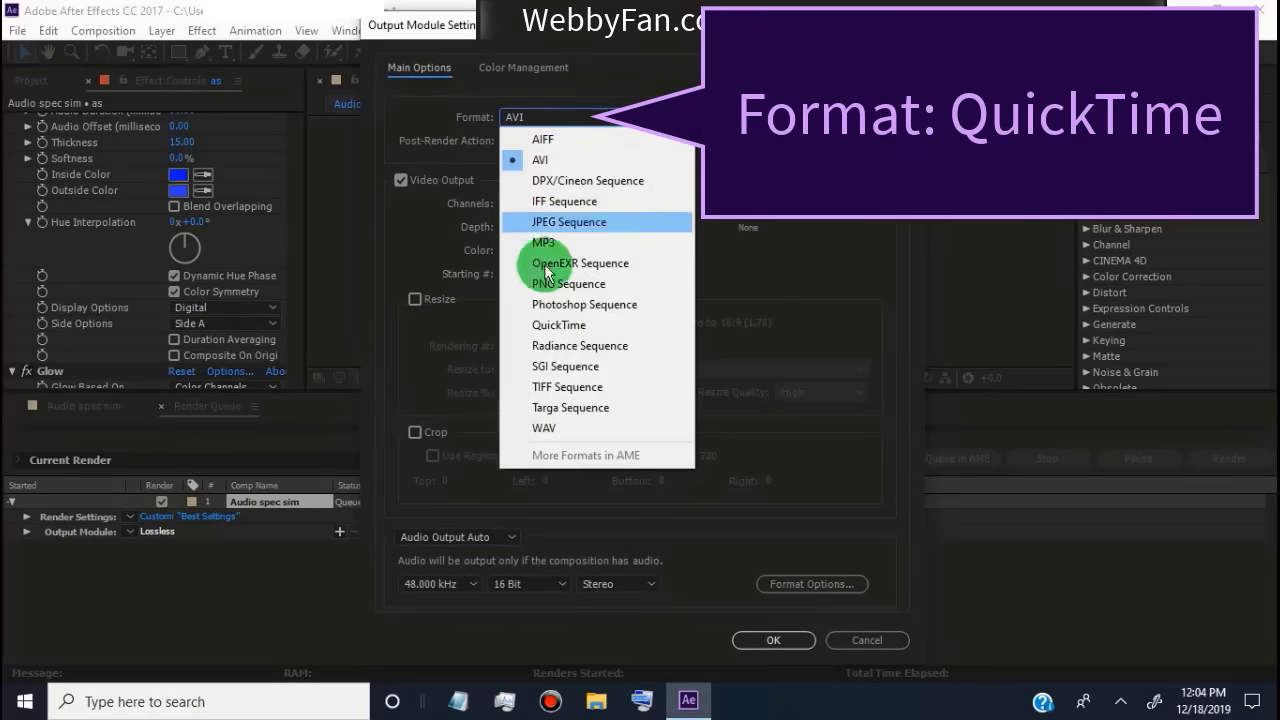
pyautogui.click(588, 323)
pyautogui.click(750, 642)
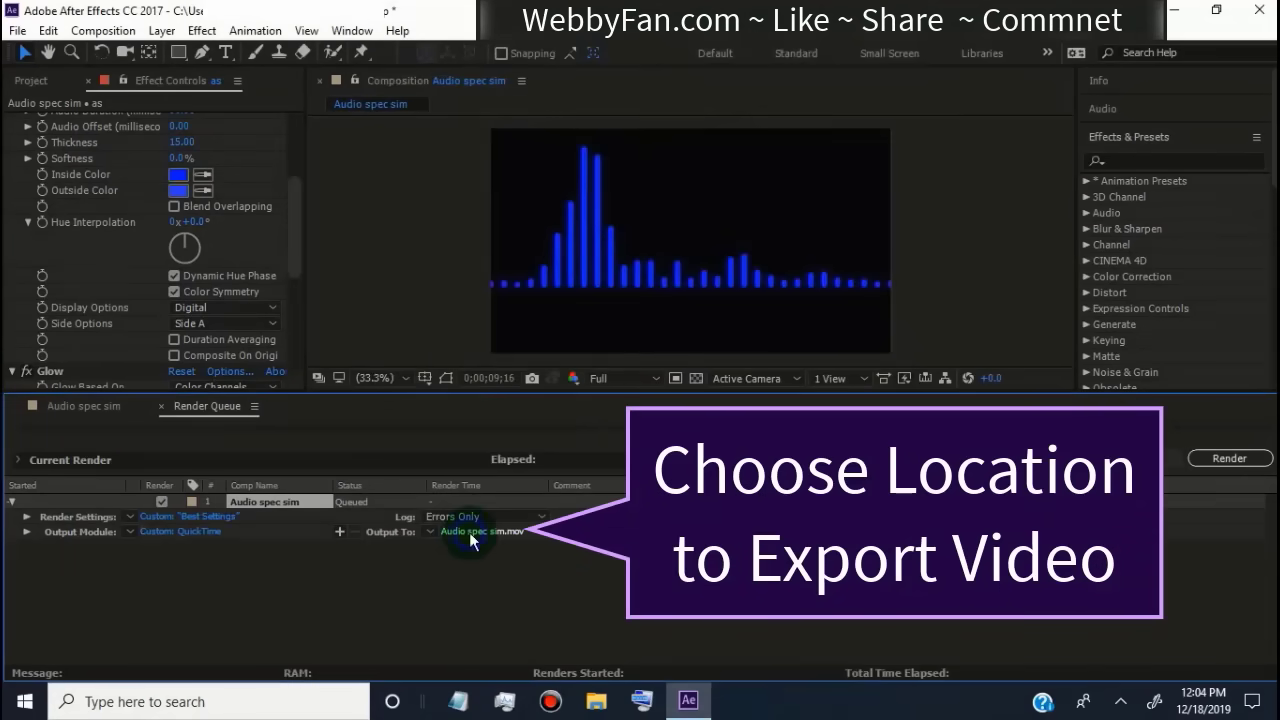
# - Name the output file 1.mov and start rendering the queued composition
pyautogui.click(470, 535)
pyautogui.press('BackSpace')
pyautogui.write('1')
pyautogui.click(484, 508)
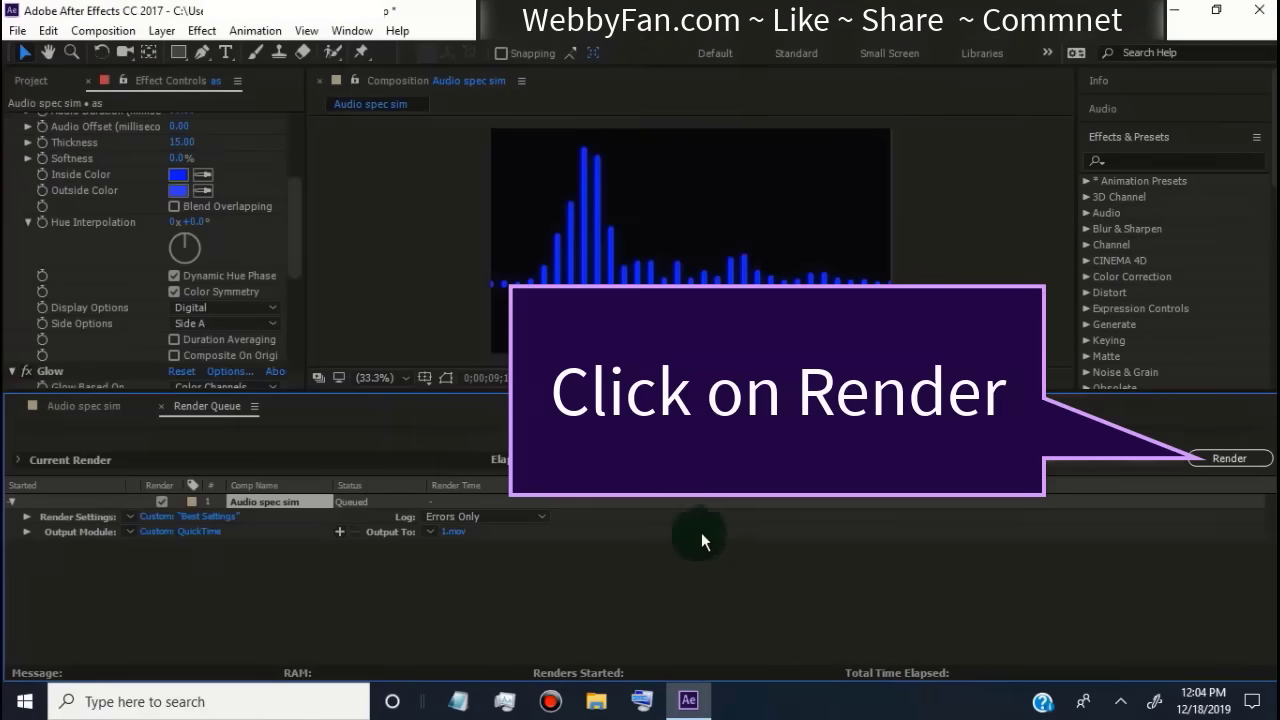
pyautogui.click(1226, 458)
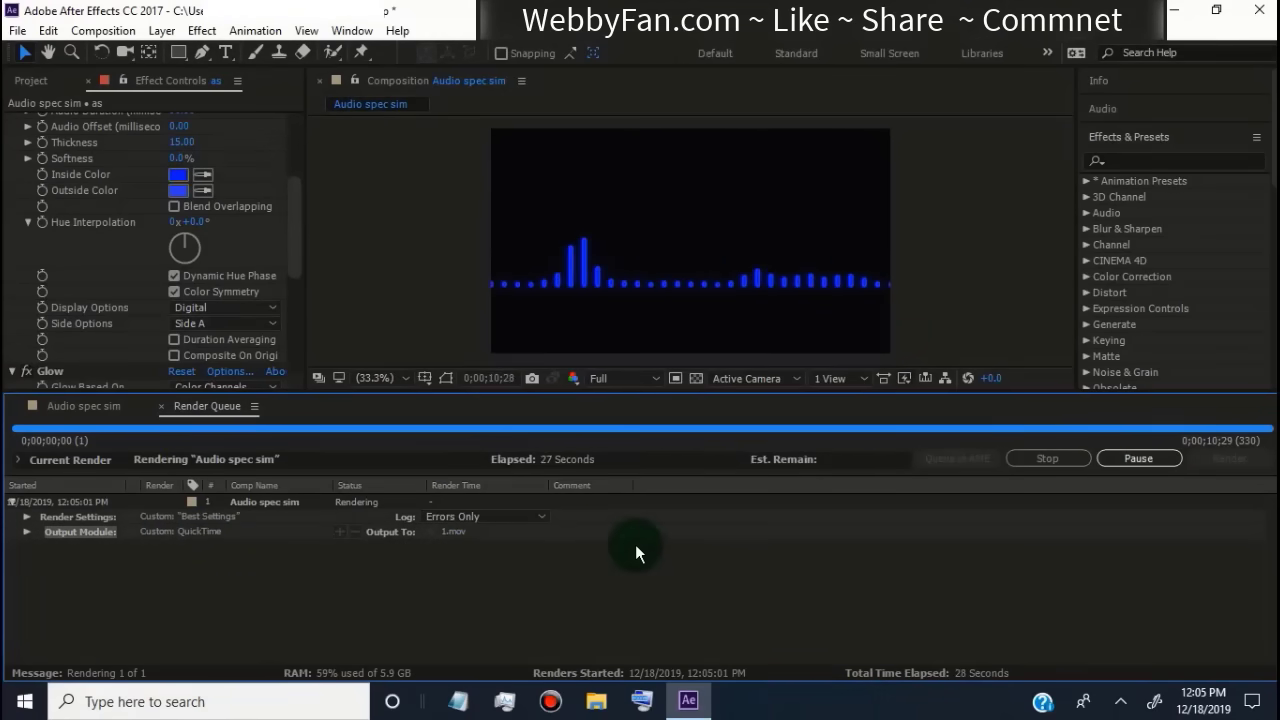
# - Switch to File Explorer, open the rendered 1.mov from the Desktop folder and play it back
pyautogui.click(596, 700)
pyautogui.click(62, 209)
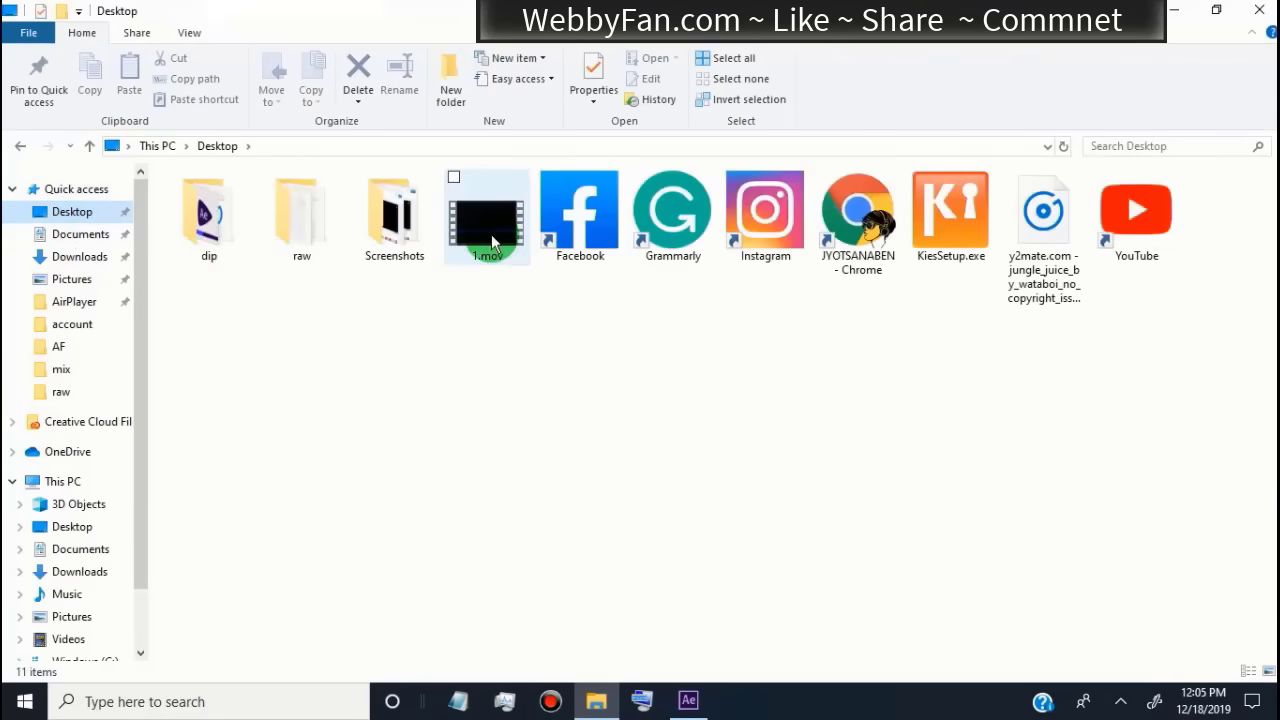
pyautogui.click(492, 240)
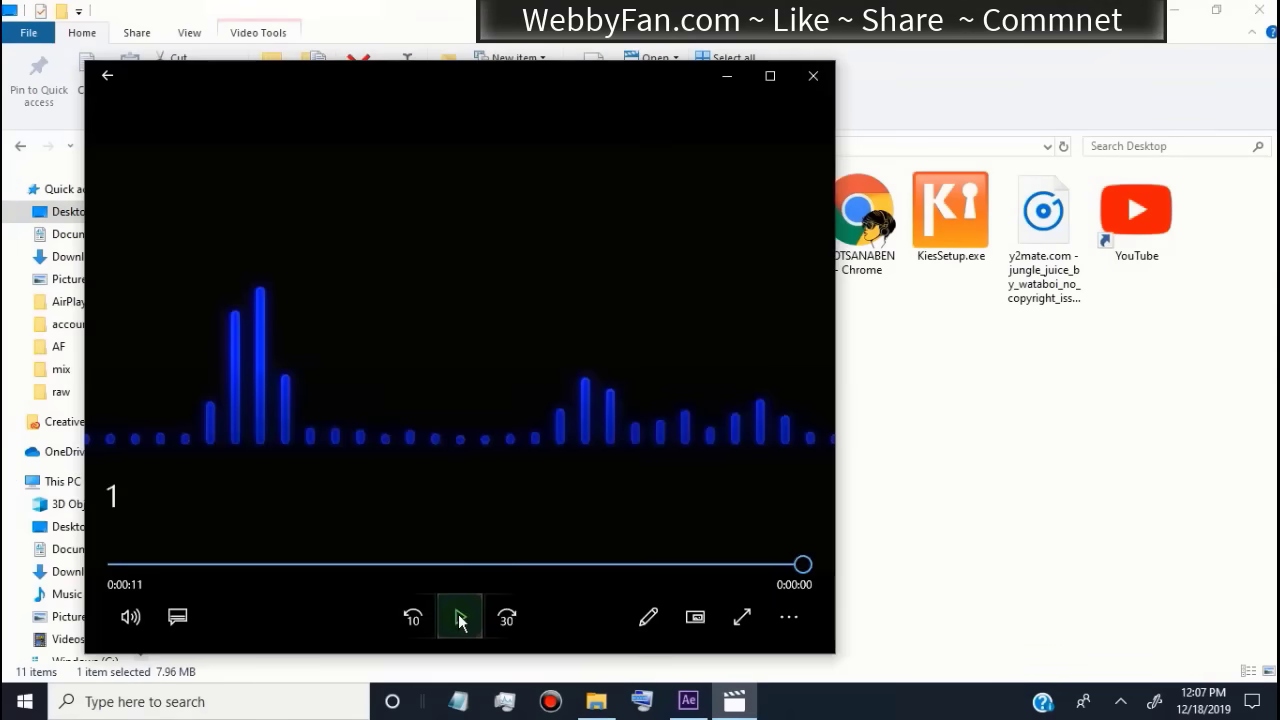
pyautogui.click(460, 617)
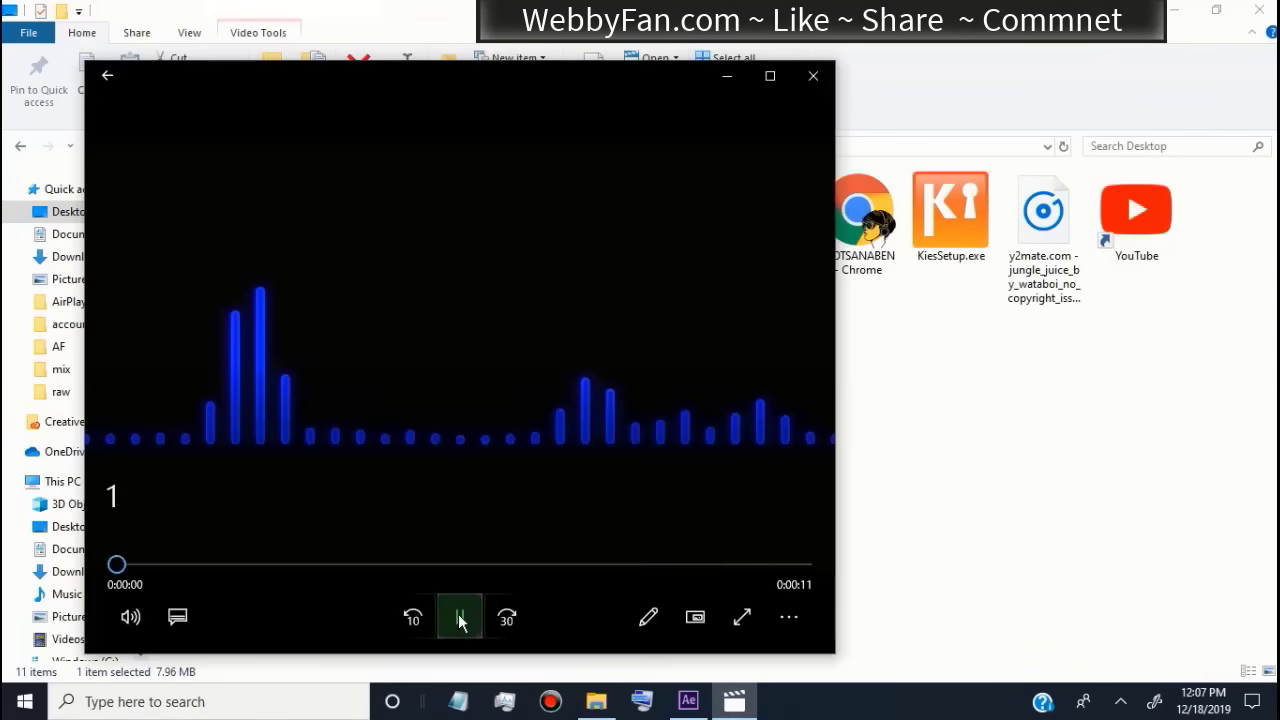
pyautogui.moveTo(337, 605)
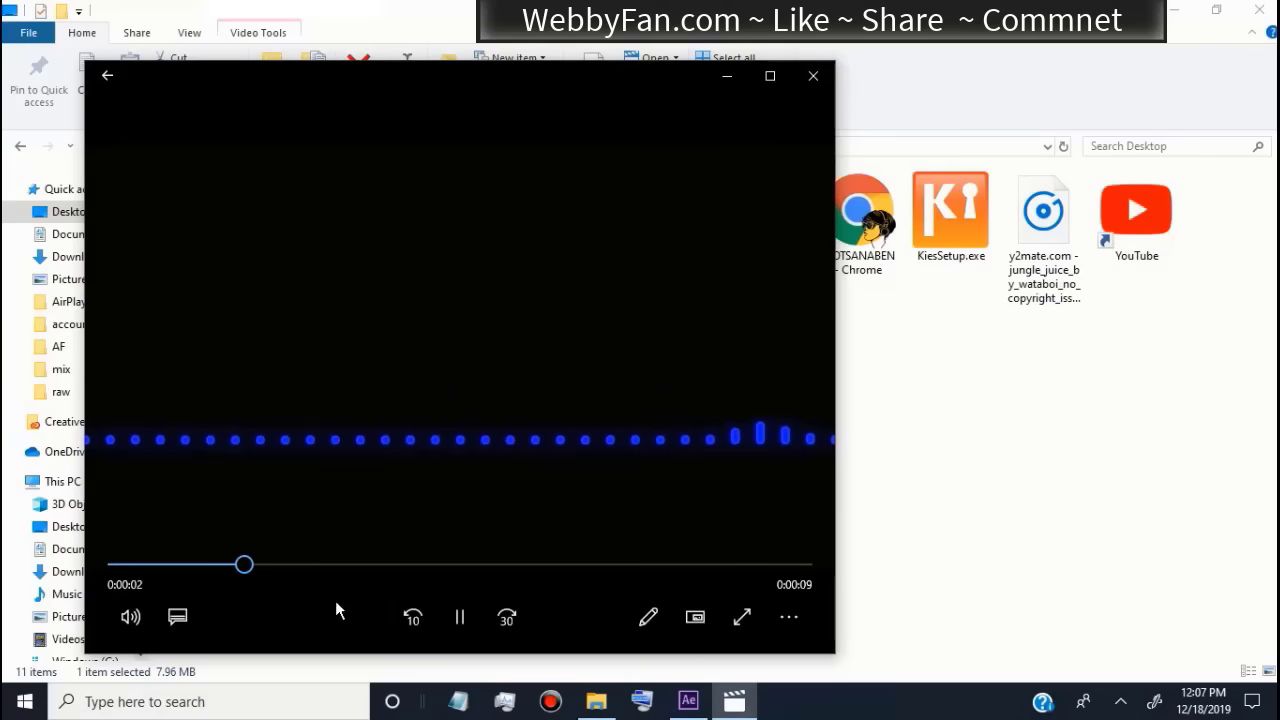